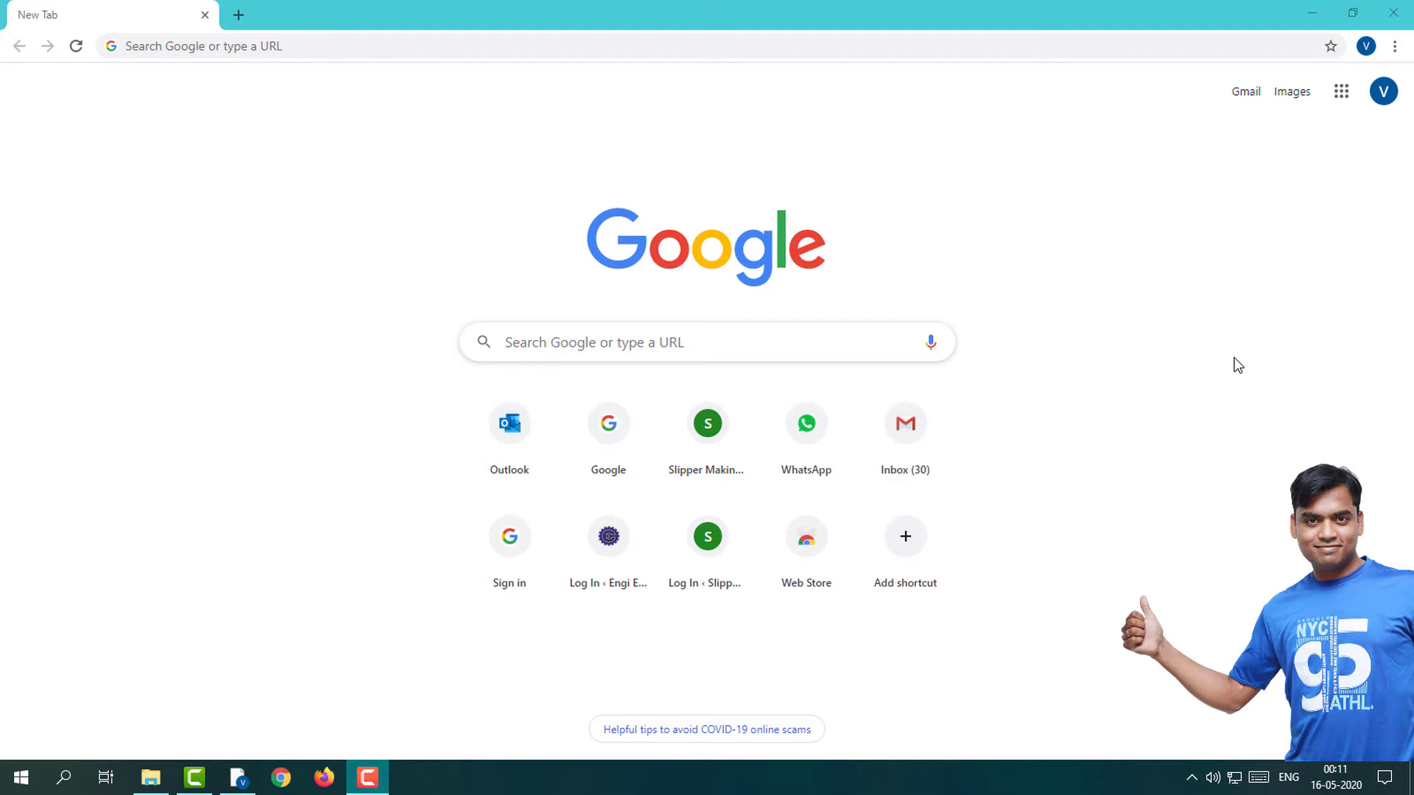
# Step: Search 'google docs' in Chrome and go from the about page to the Google Docs home page
pyautogui.click(301, 46)
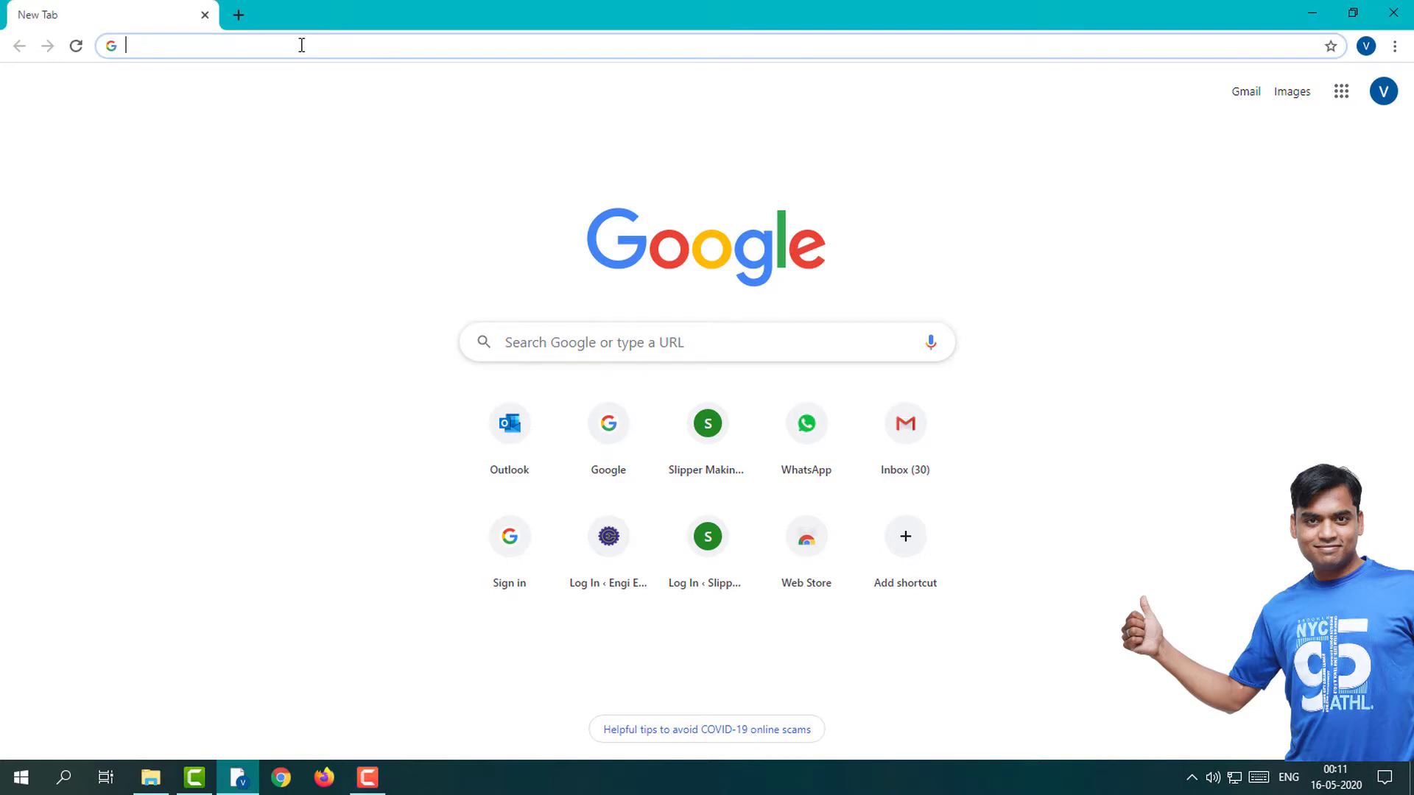
pyautogui.write('g')
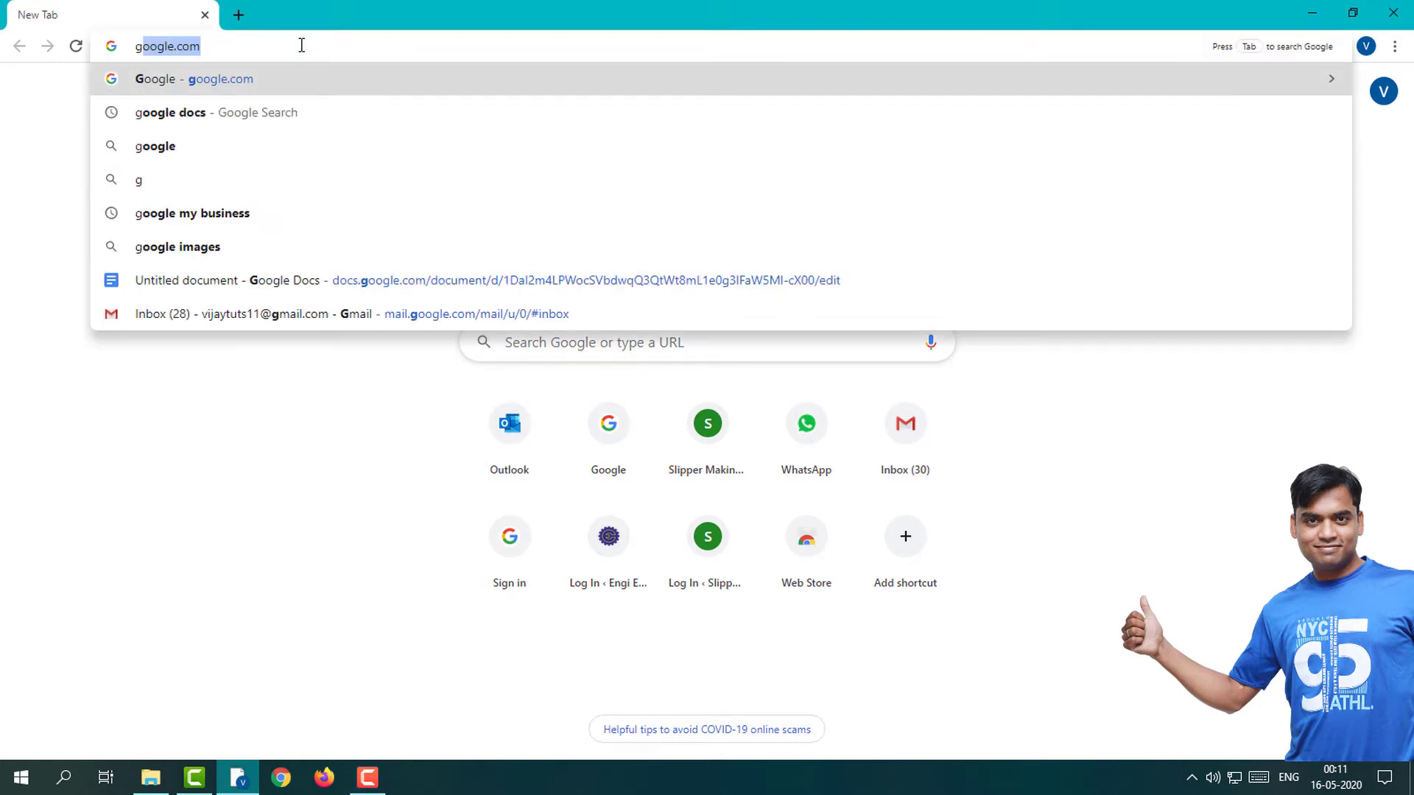
pyautogui.write('oogle d')
pyautogui.press('Return')
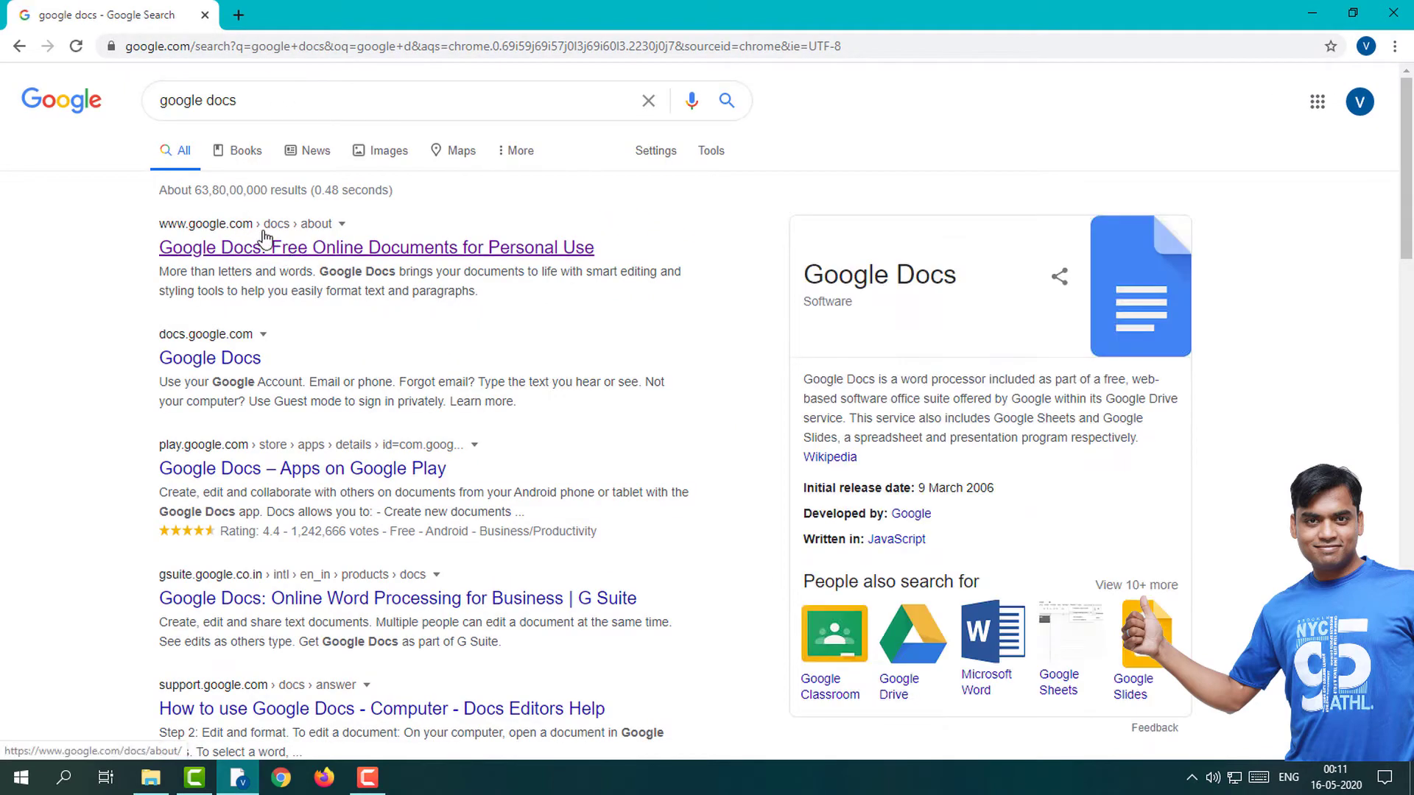
pyautogui.click(252, 251)
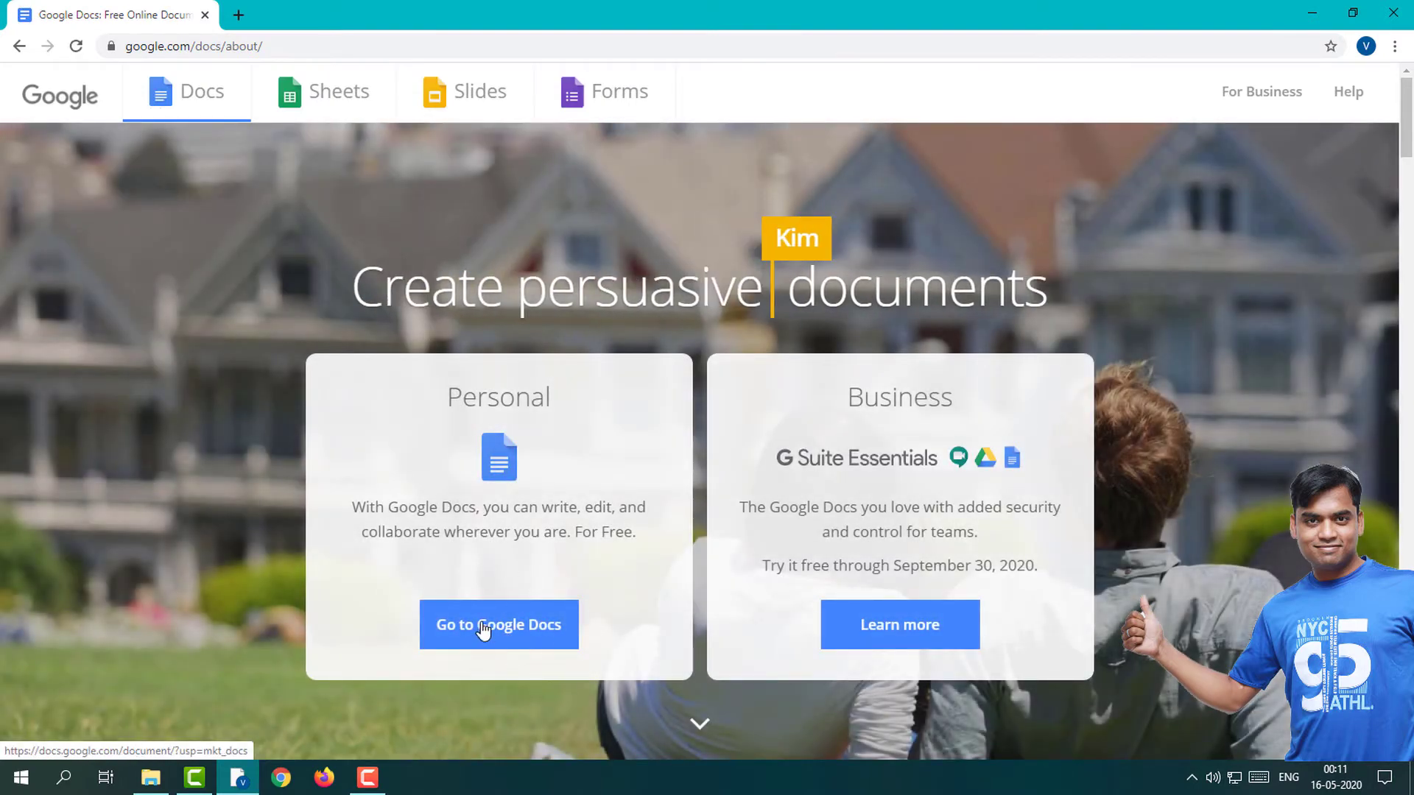
pyautogui.click(518, 645)
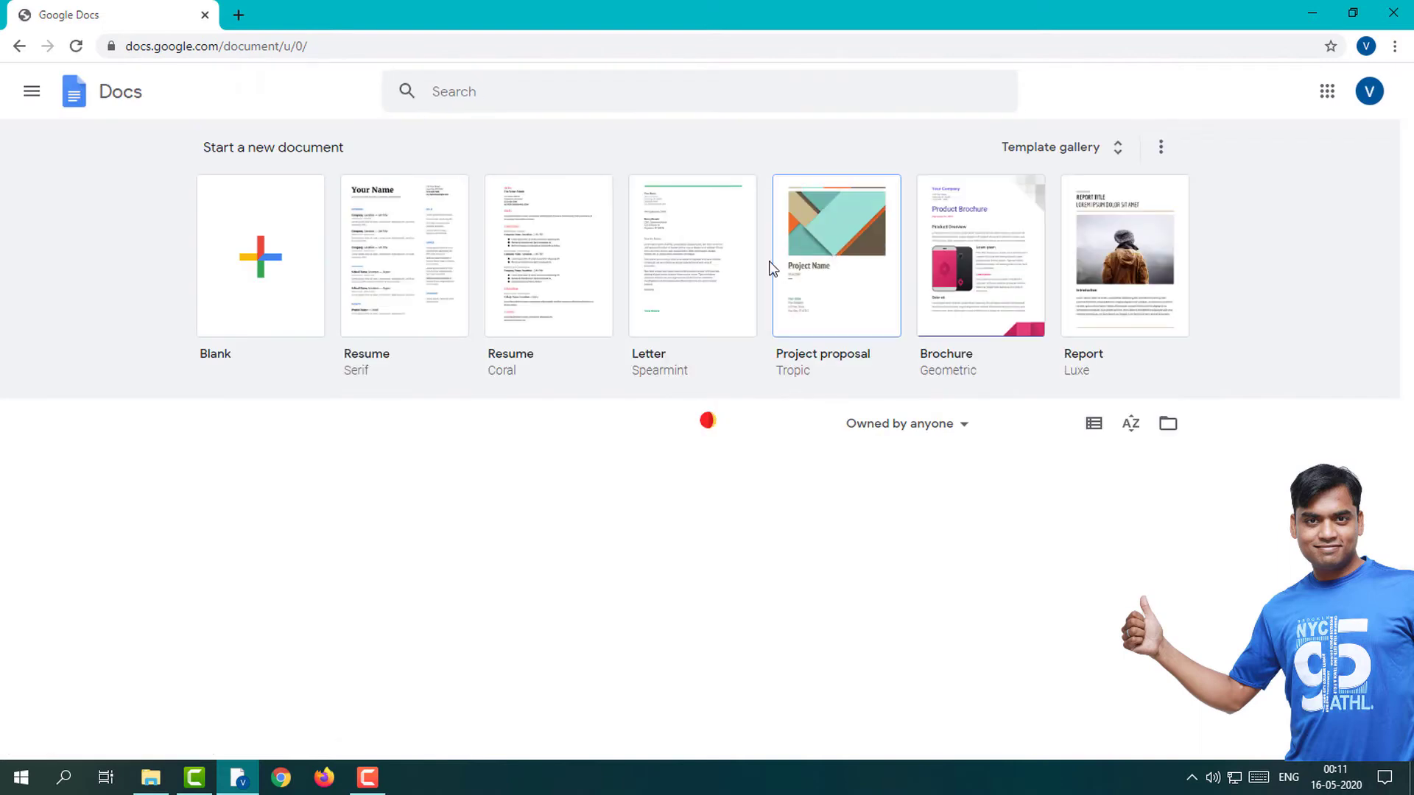
# Step: Create a blank Untitled document and bring up the Insert > Image submenu
pyautogui.click(253, 261)
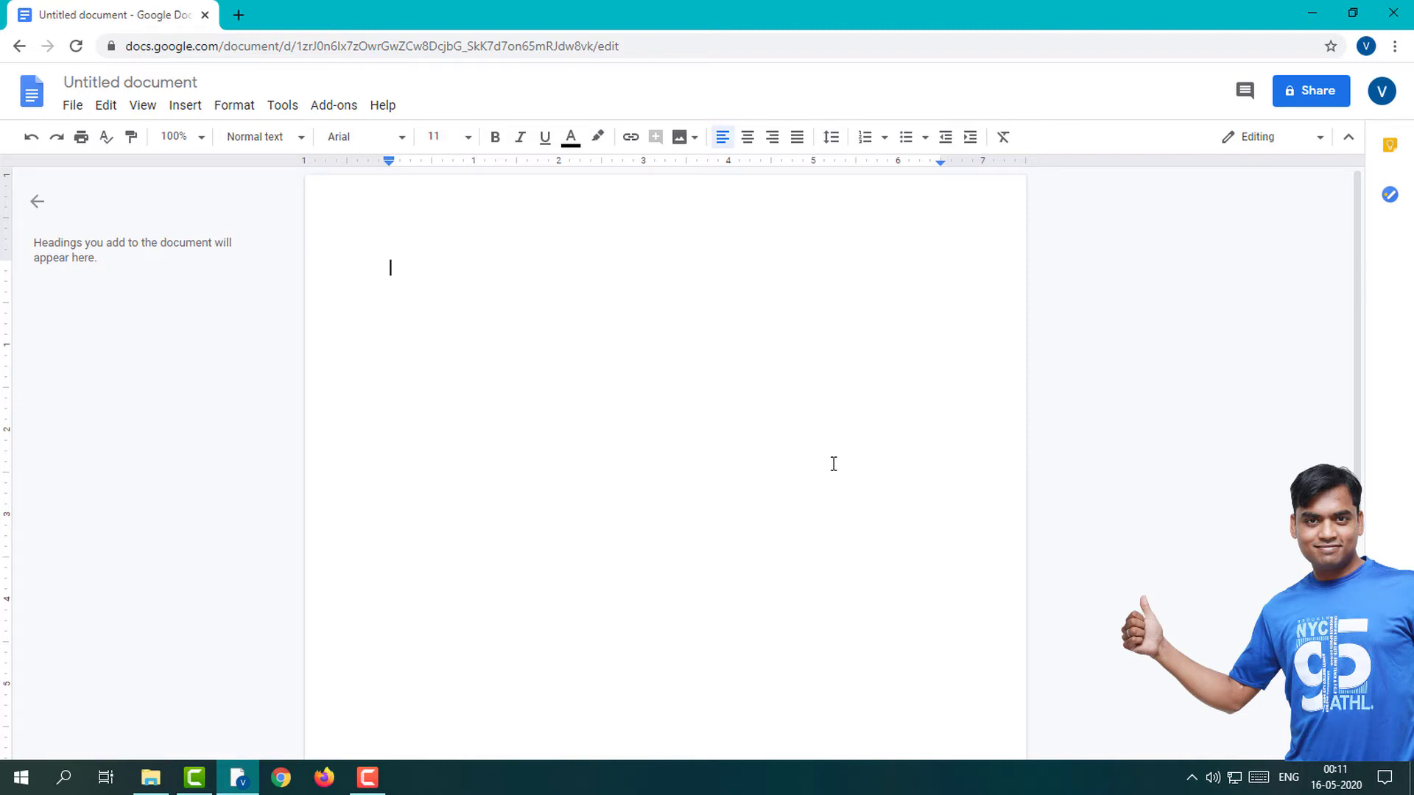
pyautogui.click(186, 108)
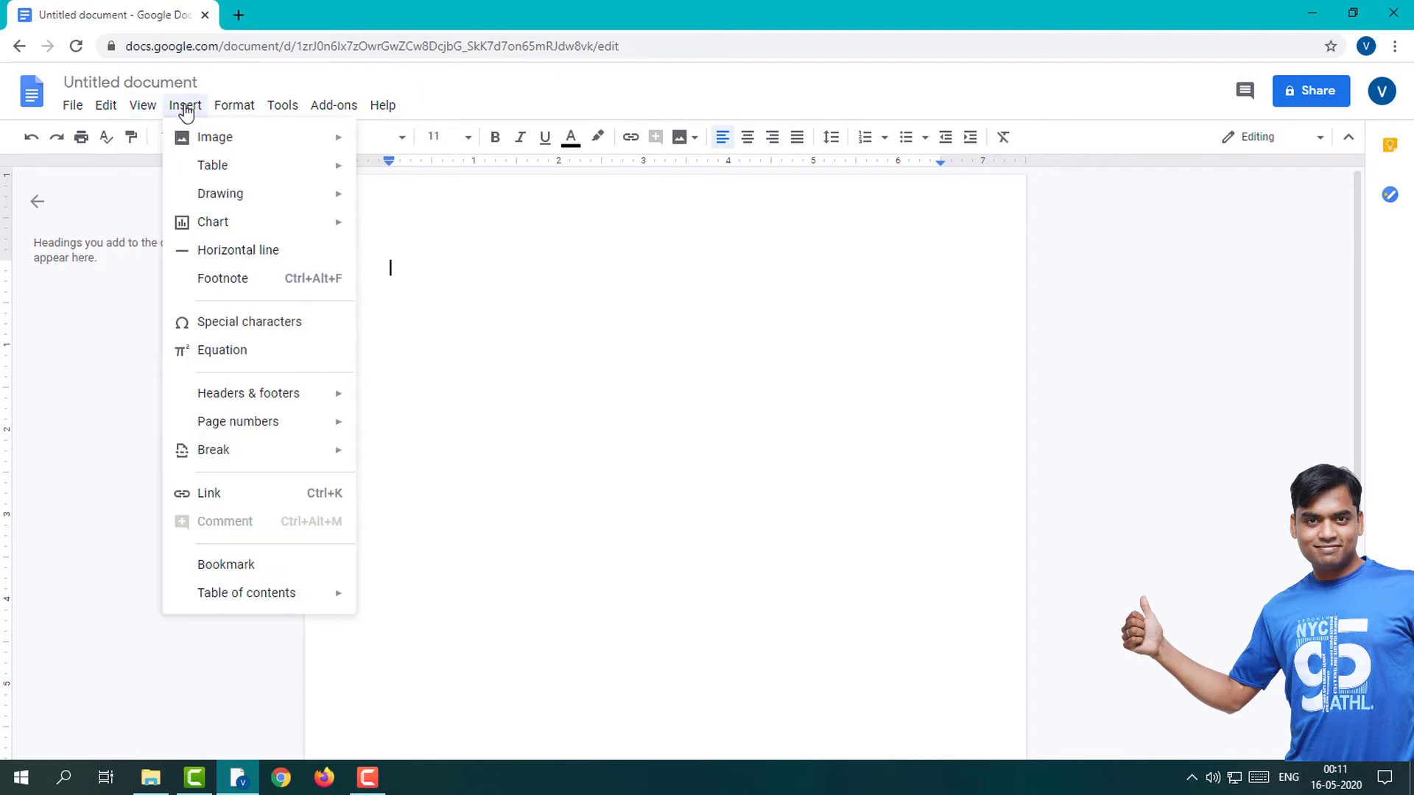
pyautogui.moveTo(229, 144)
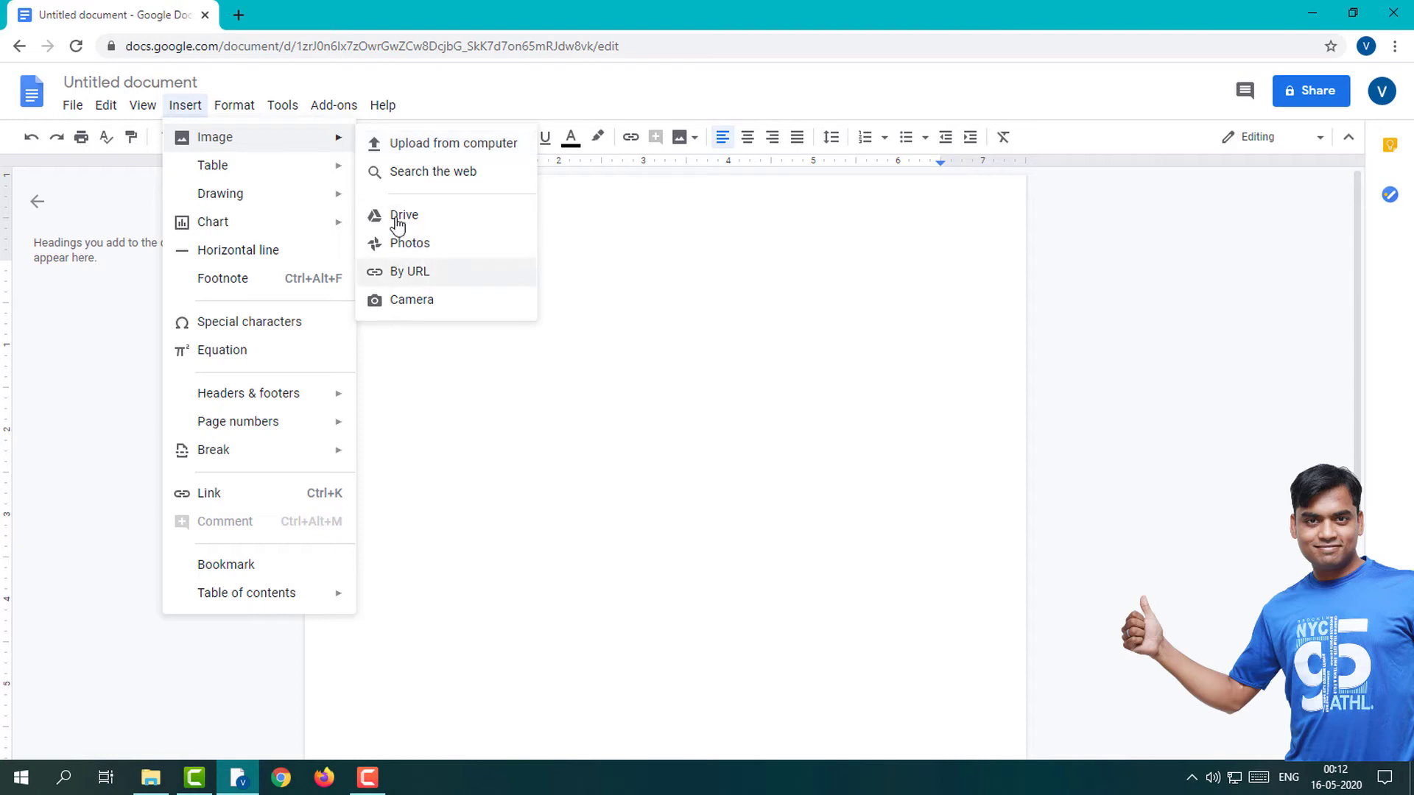
# Step: Insert the lion photo found through a web image search for 'animals'
pyautogui.click(420, 175)
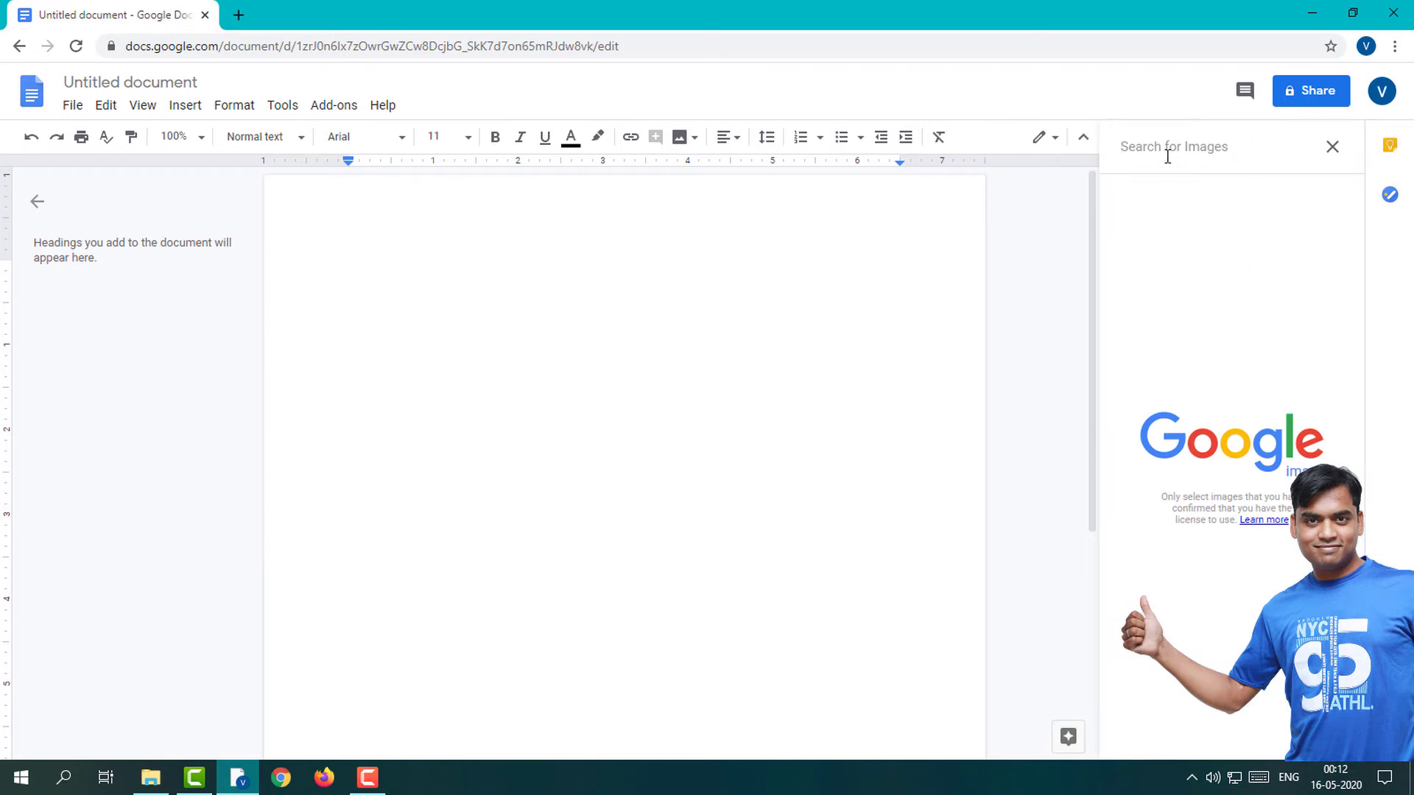
pyautogui.write('ani')
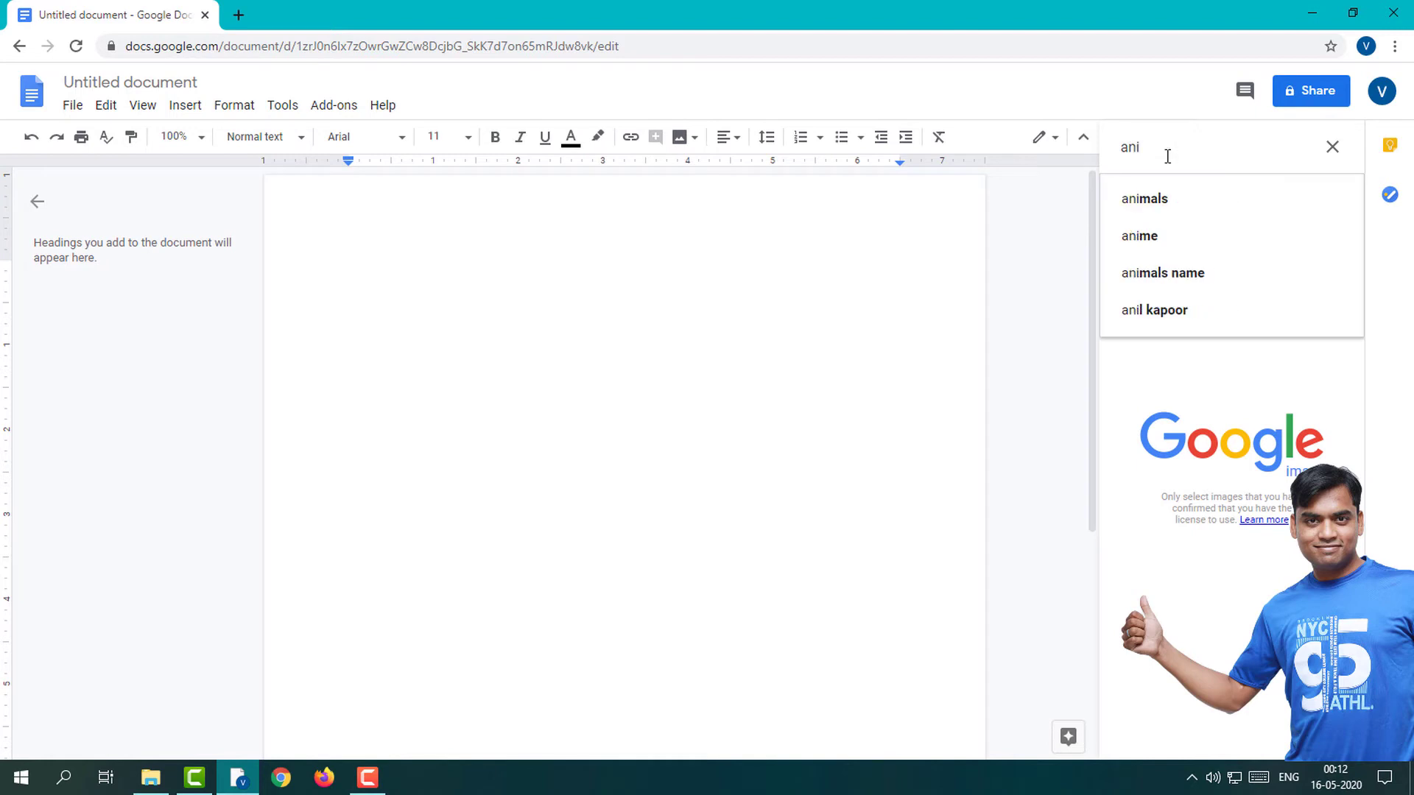
pyautogui.click(1143, 201)
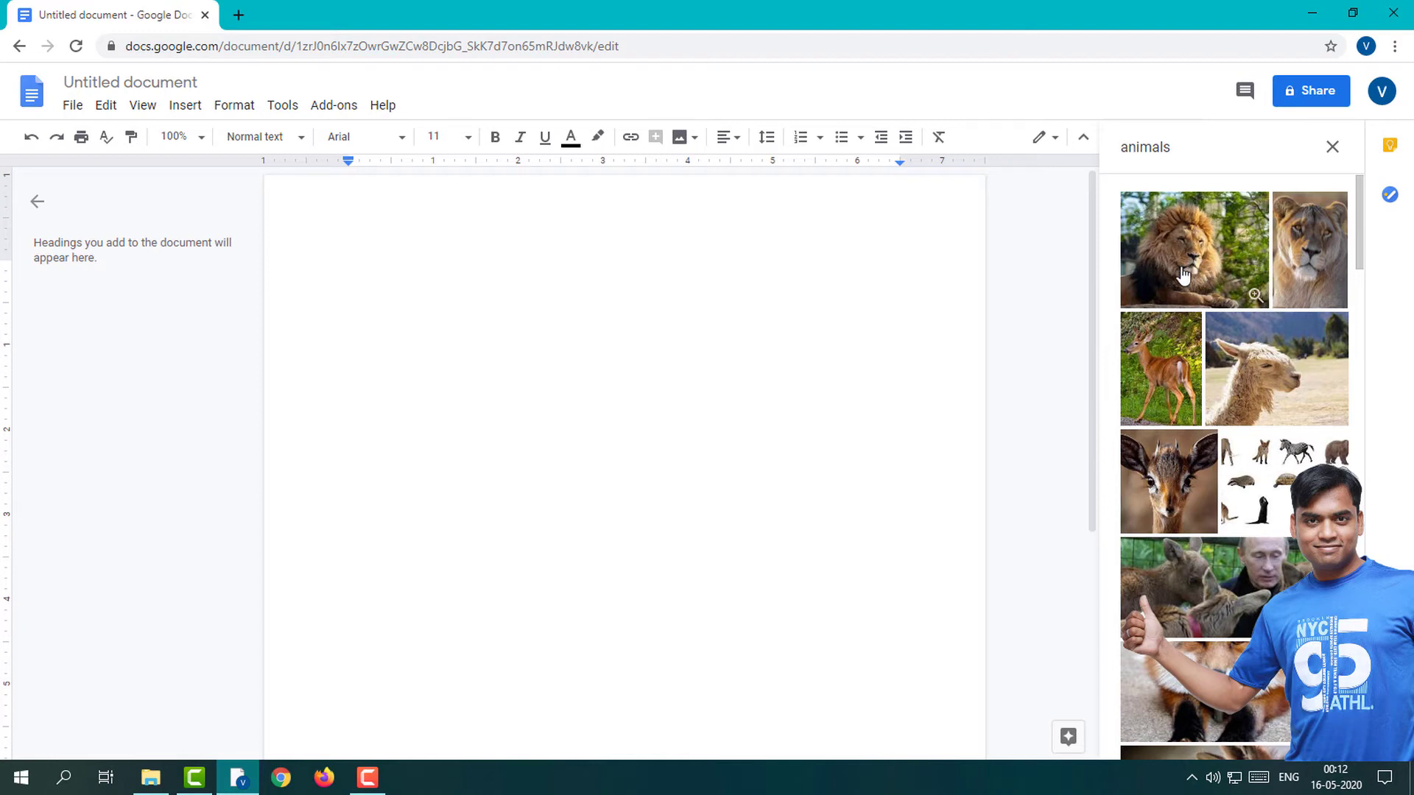
pyautogui.click(1208, 256)
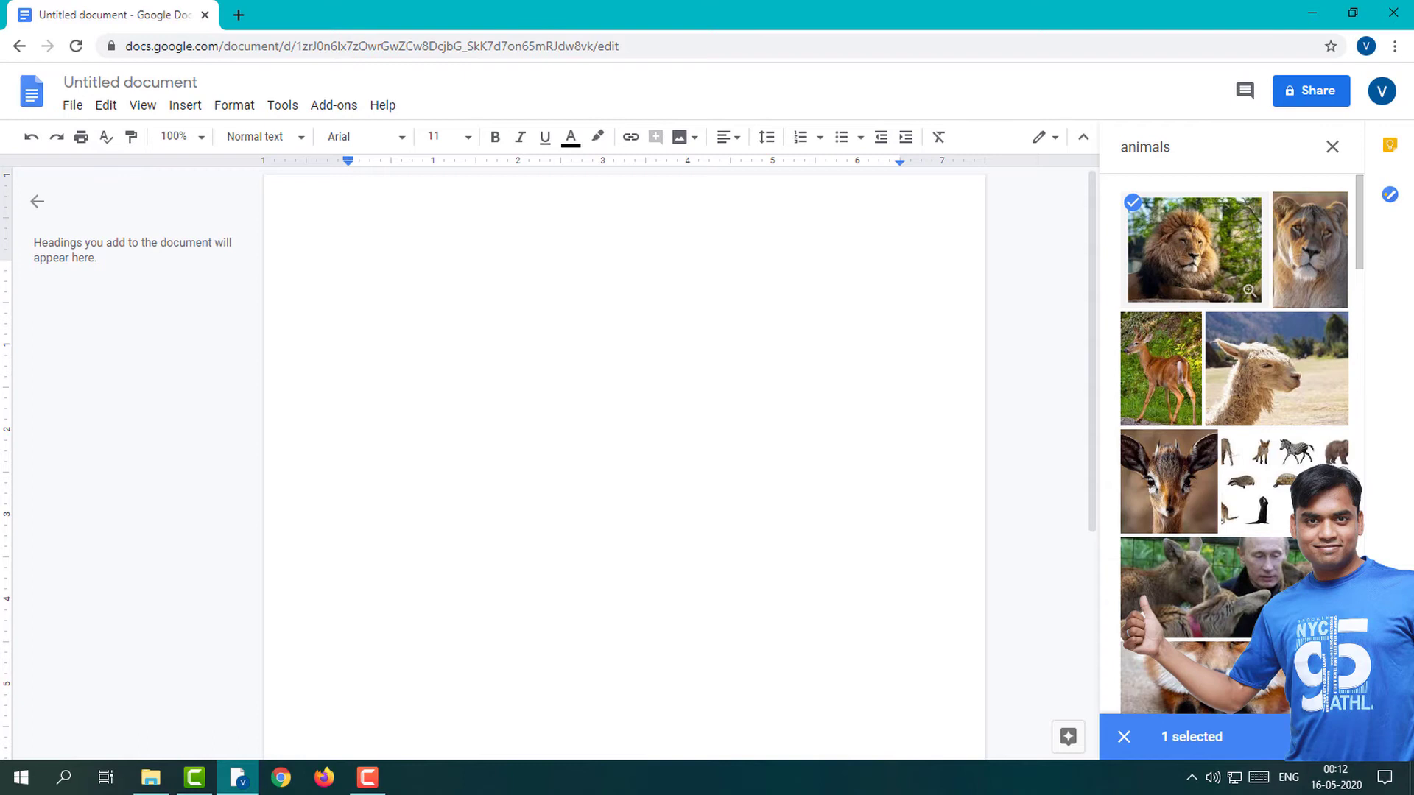
pyautogui.click(1326, 736)
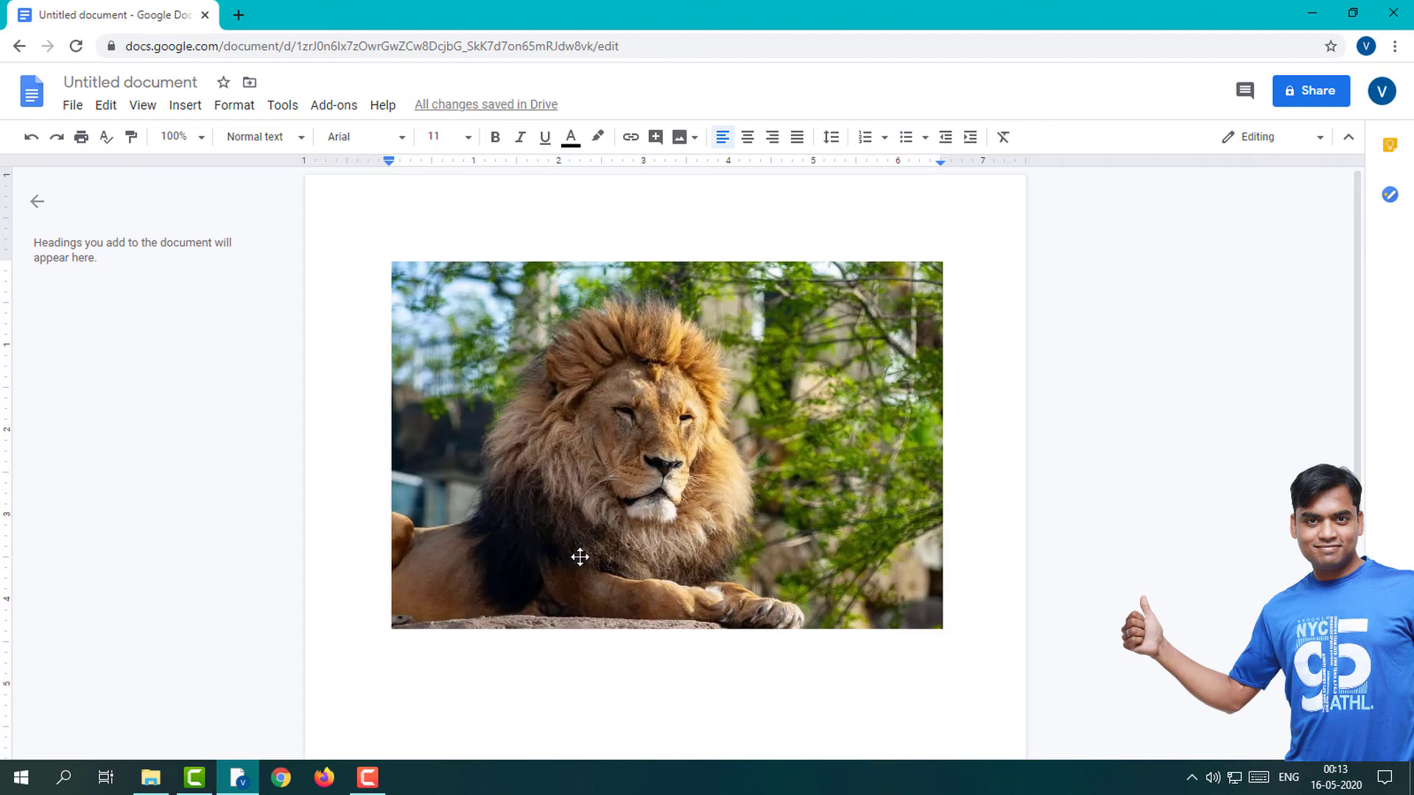
# Step: Show the lion photo's Size & rotation options, listing 6.5 × 4.33 in at 0°
pyautogui.click(725, 458)
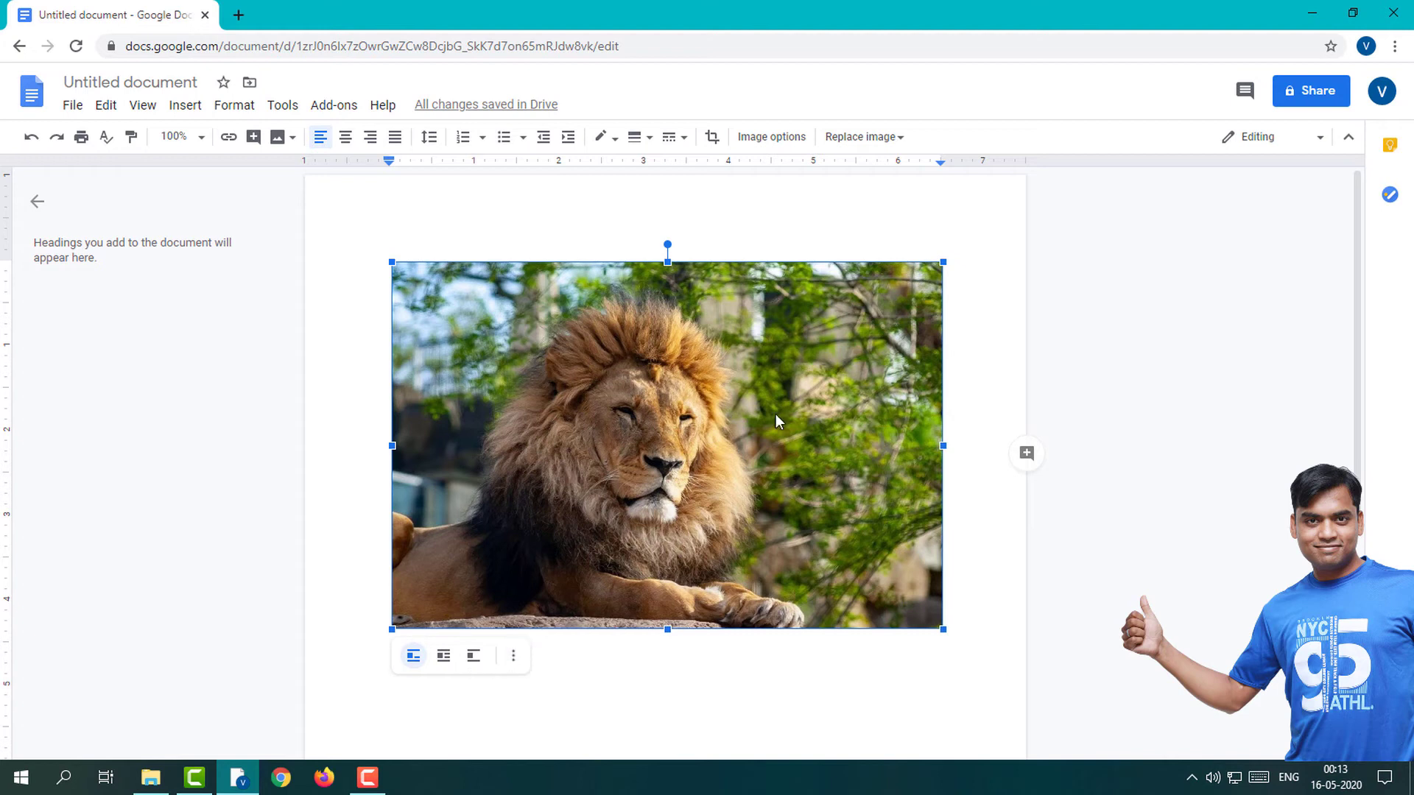
pyautogui.click(513, 657)
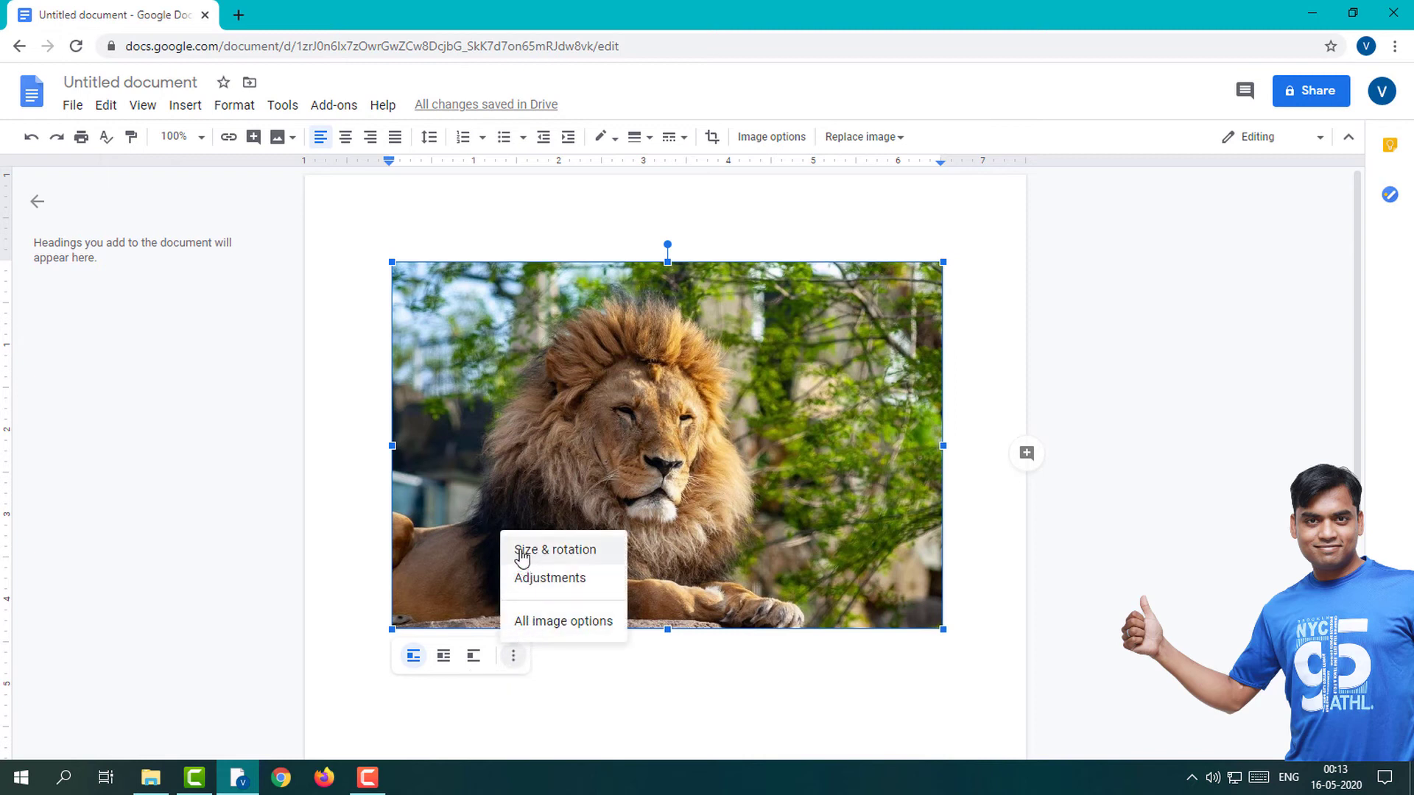
pyautogui.click(562, 554)
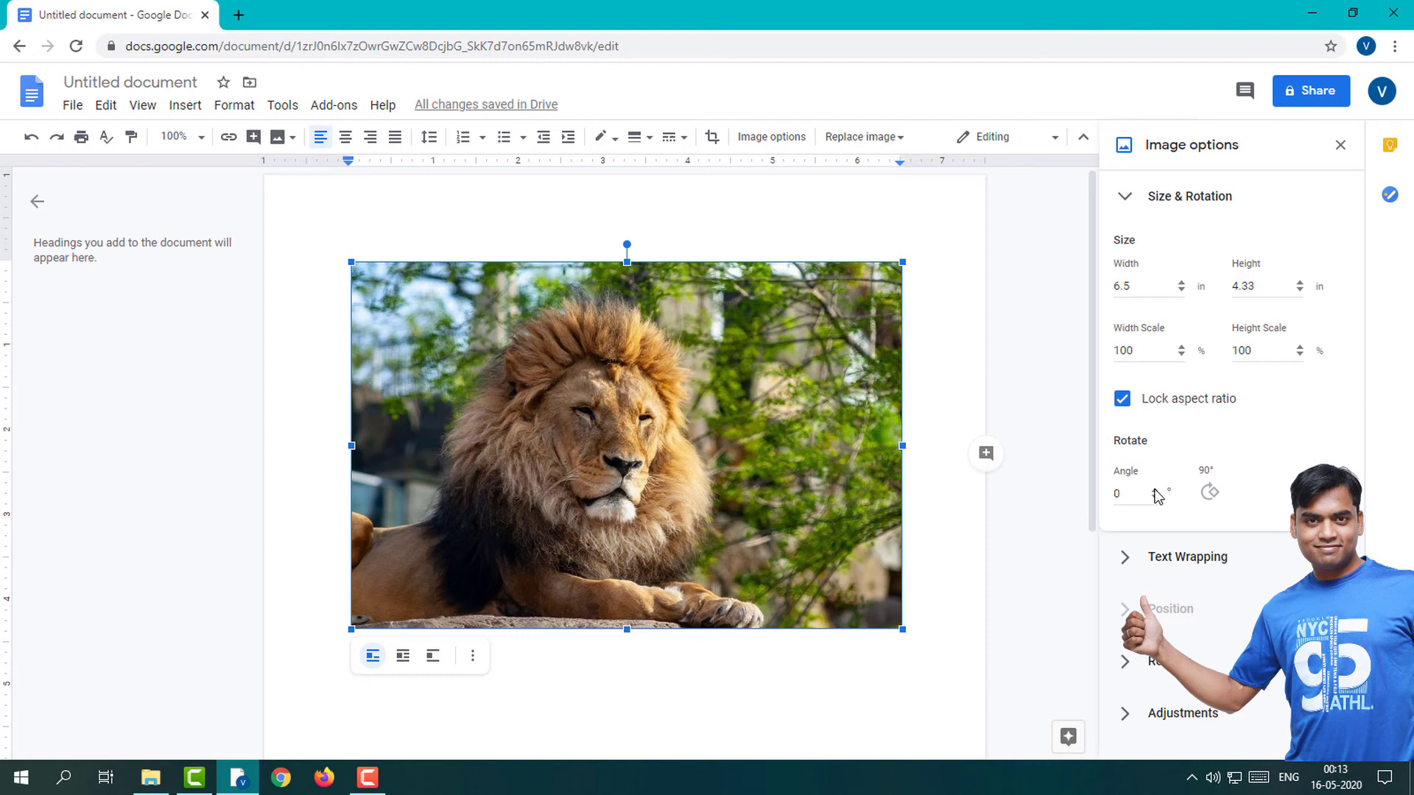
pyautogui.click(1154, 490)
pyautogui.click(1155, 491)
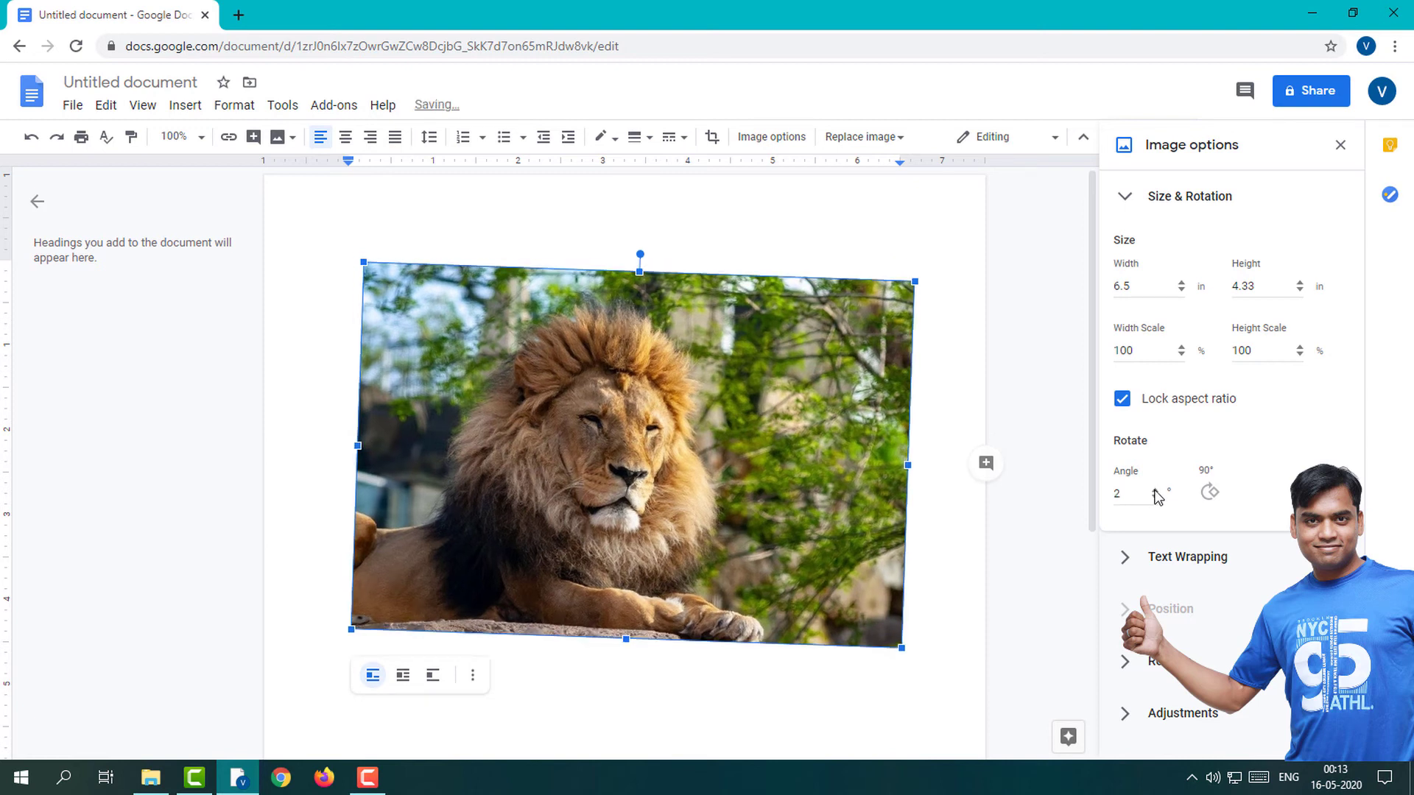
pyautogui.moveTo(1155, 490); pyautogui.dragTo(1155, 498)
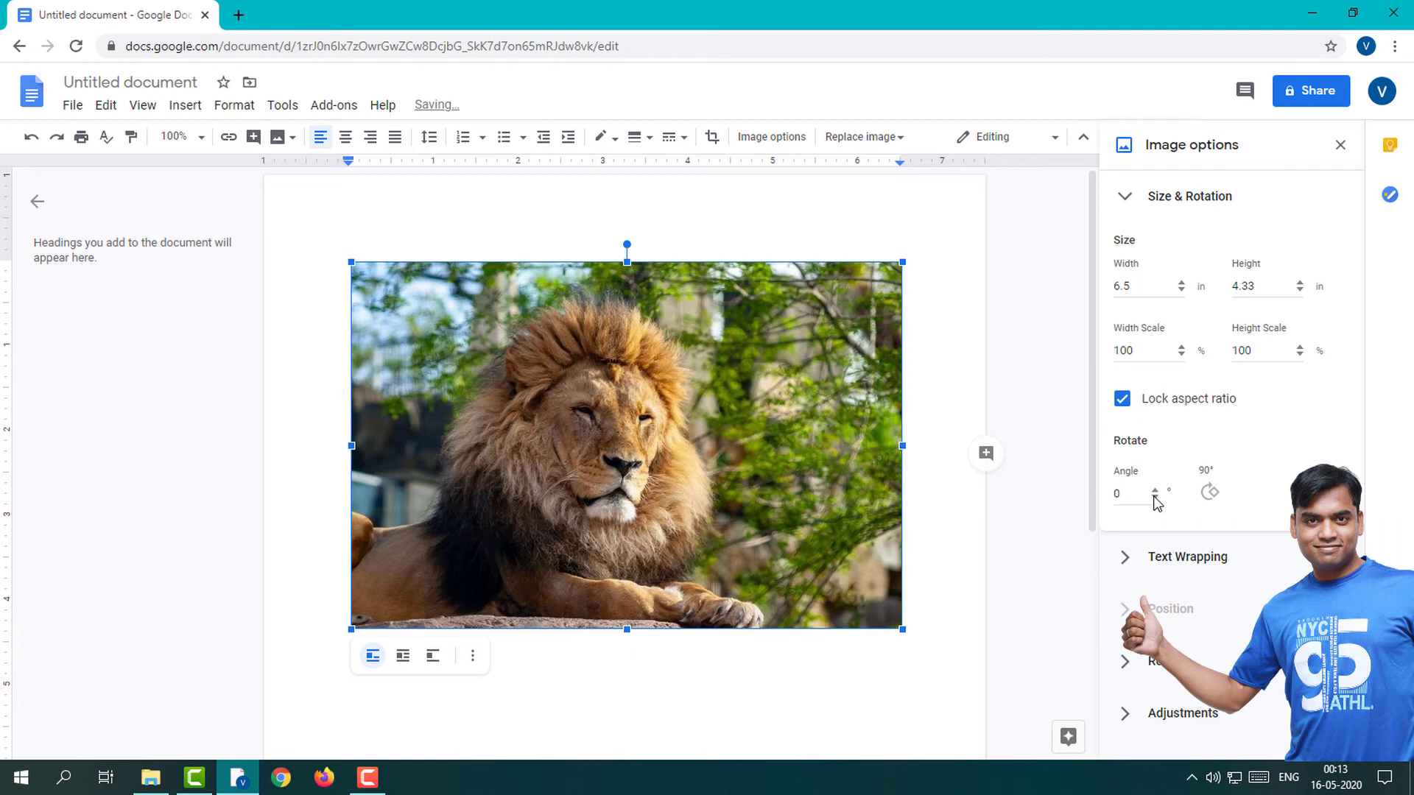
pyautogui.click(1208, 493)
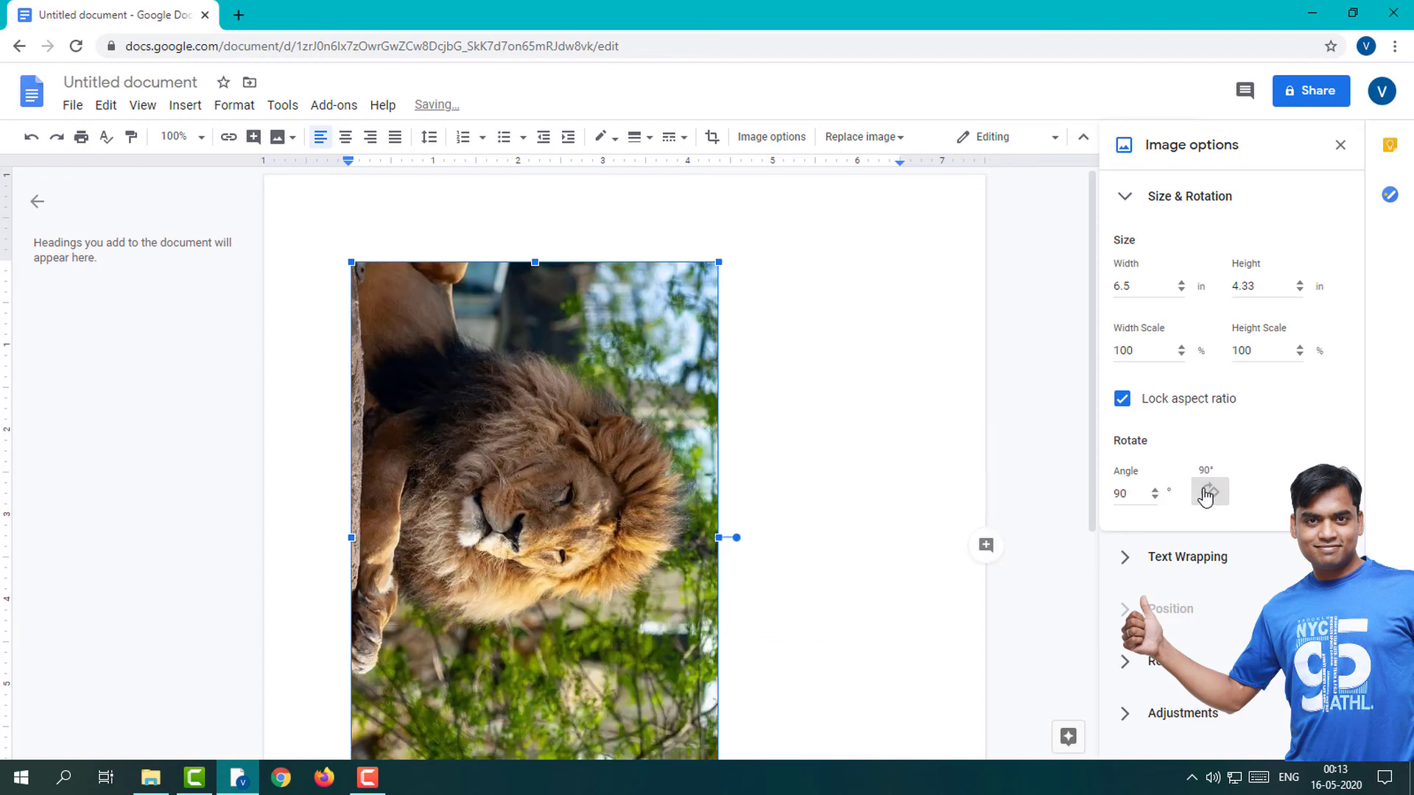
pyautogui.click(1207, 493)
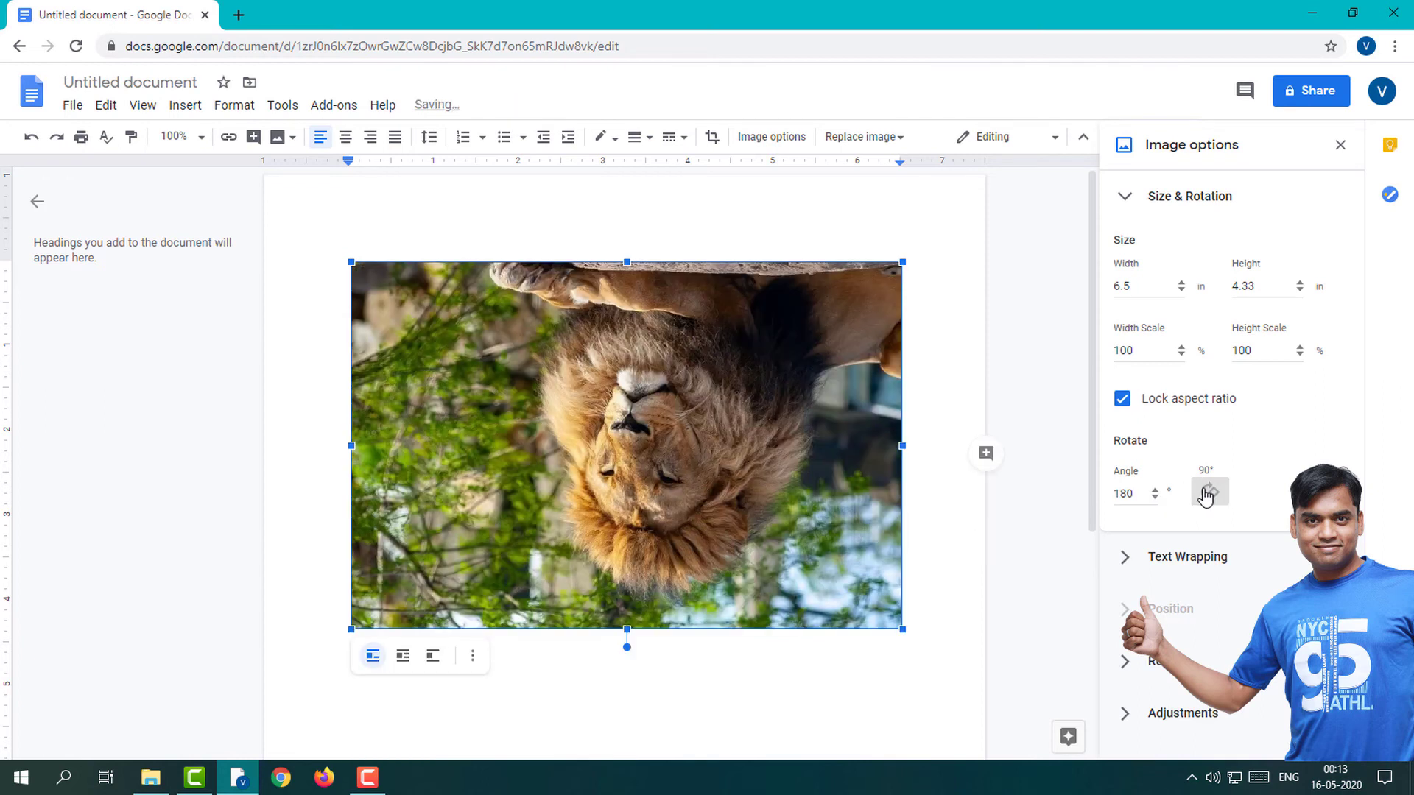
pyautogui.click(1207, 493)
pyautogui.click(1207, 494)
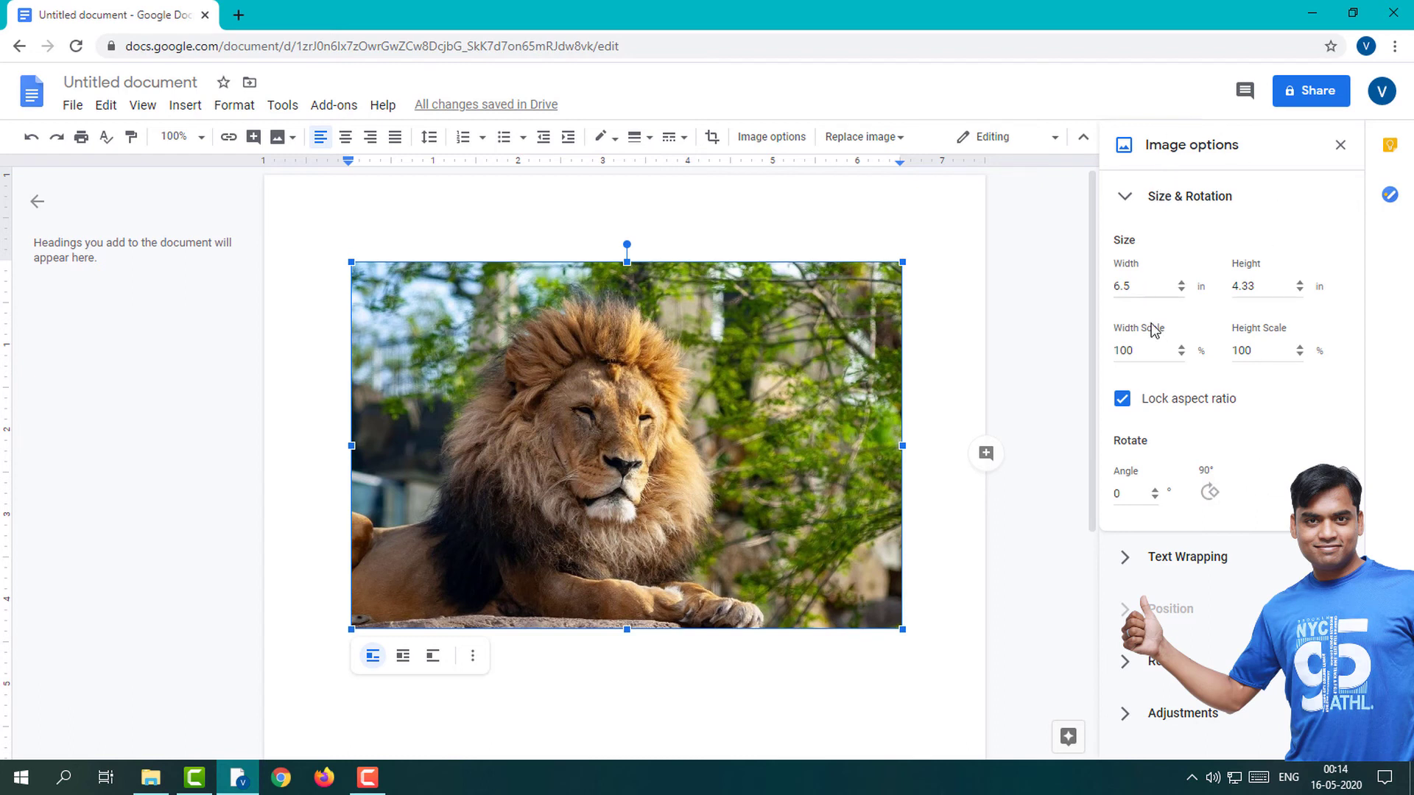
# Step: Collapse Size & Rotation and preview the Sepia recolor preset on the lion photo
pyautogui.click(1129, 197)
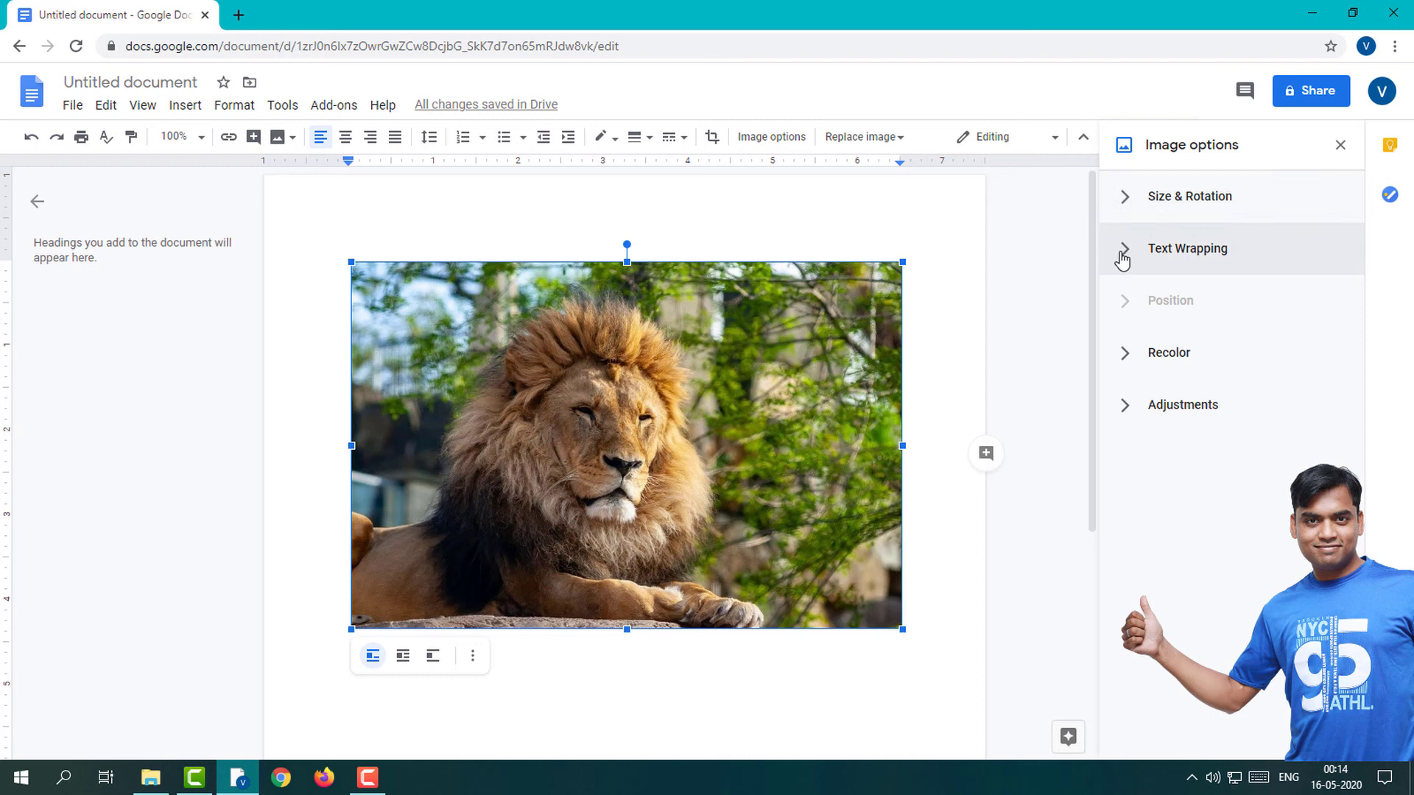
pyautogui.click(1120, 359)
pyautogui.click(1177, 405)
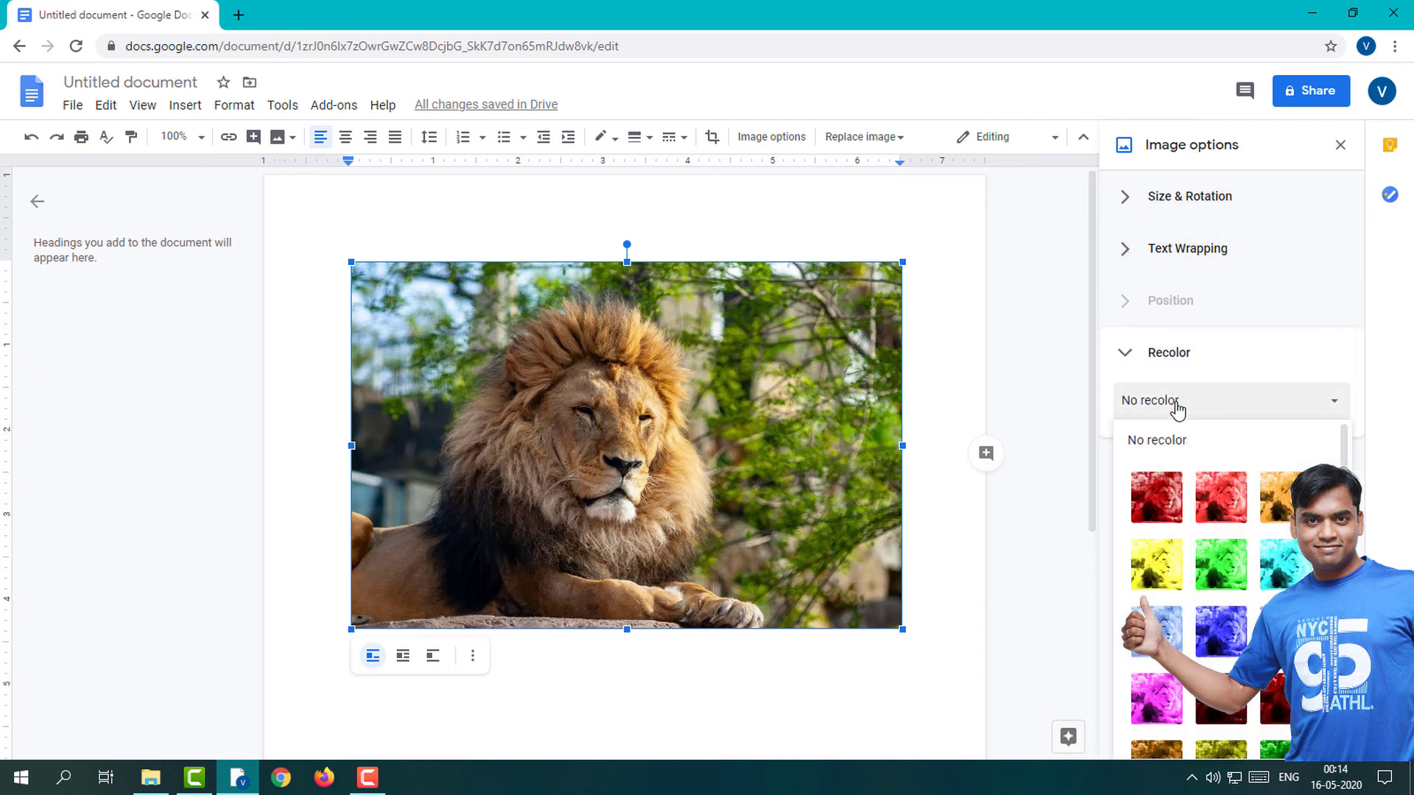
pyautogui.scroll(-3, 1255, 615)
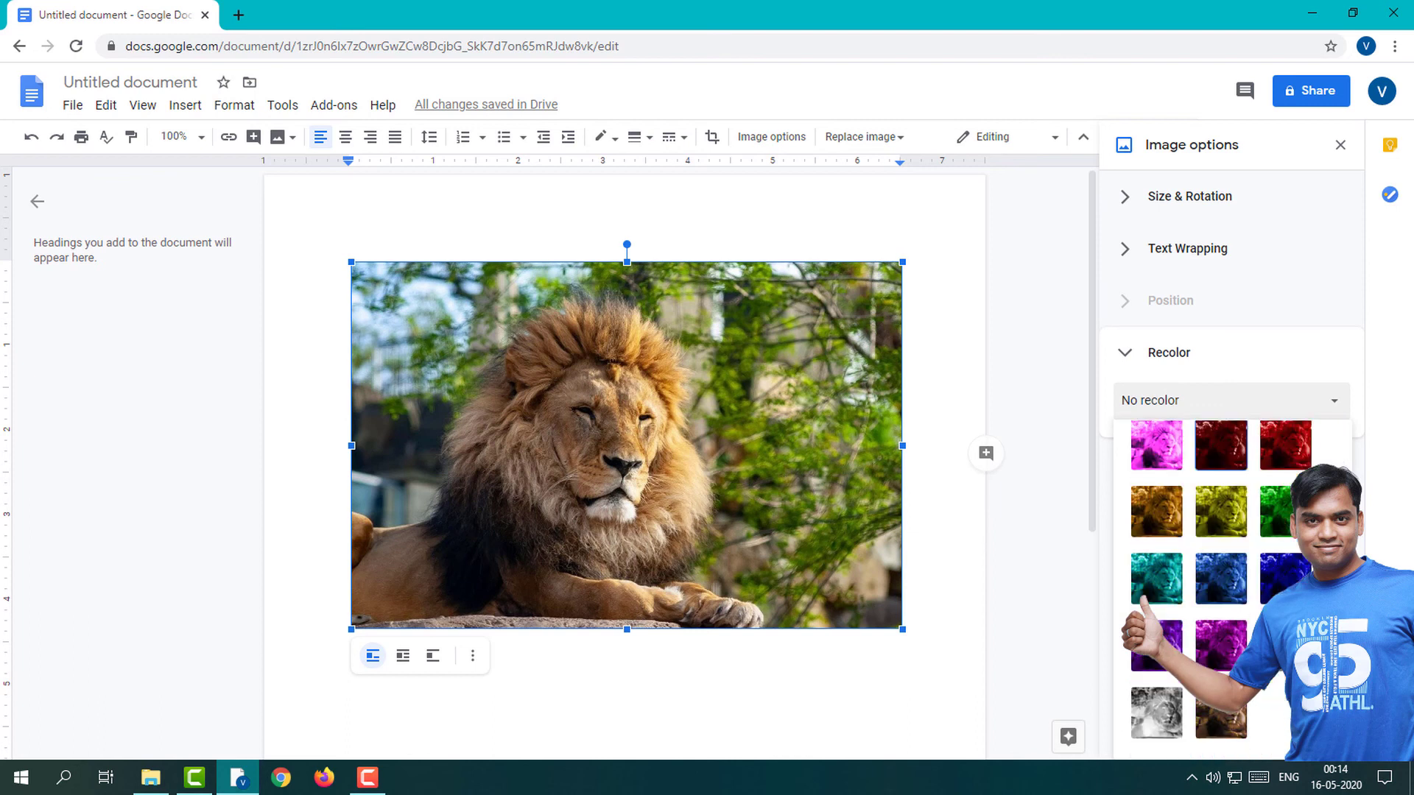
pyautogui.scroll(3, 1256, 615)
pyautogui.scroll(-3, 1255, 615)
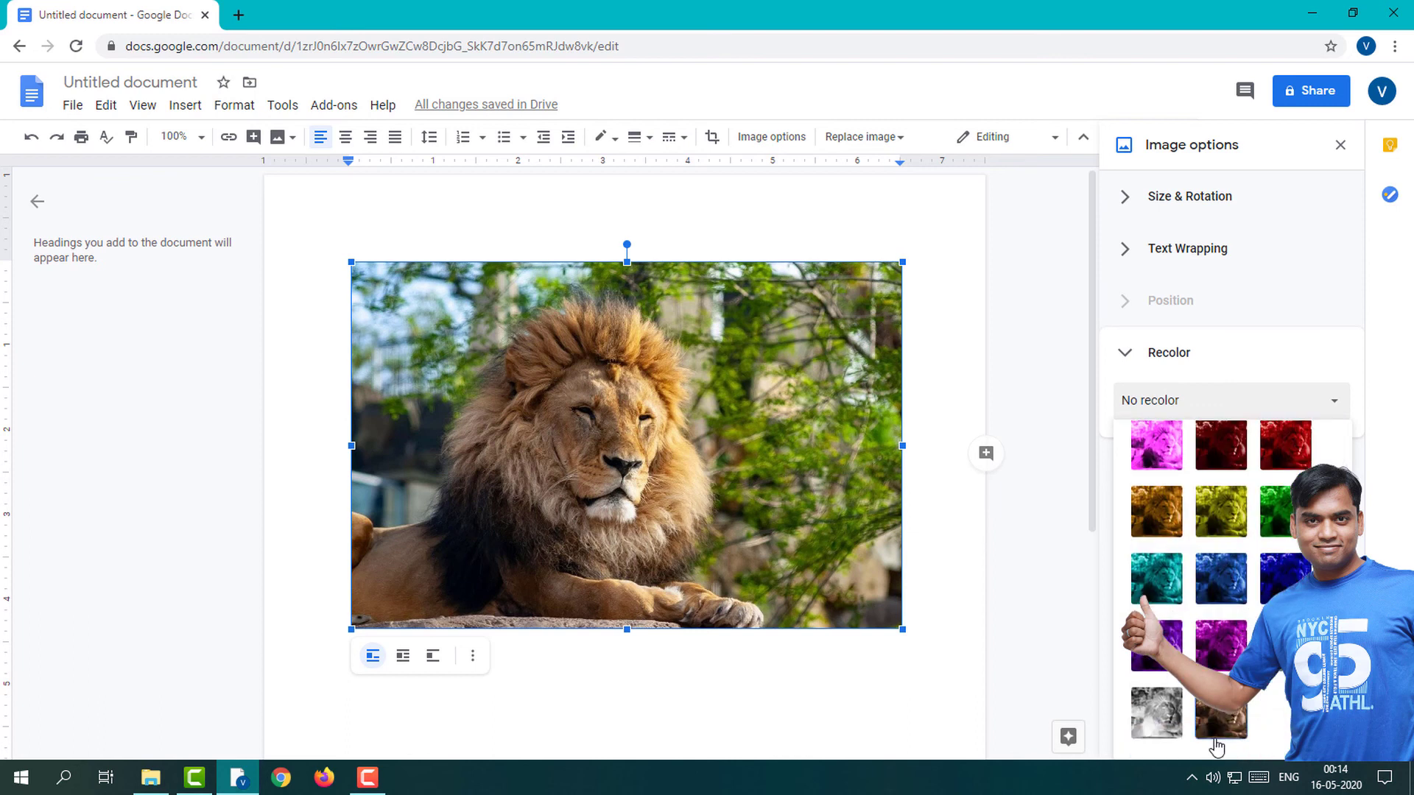
pyautogui.click(1221, 718)
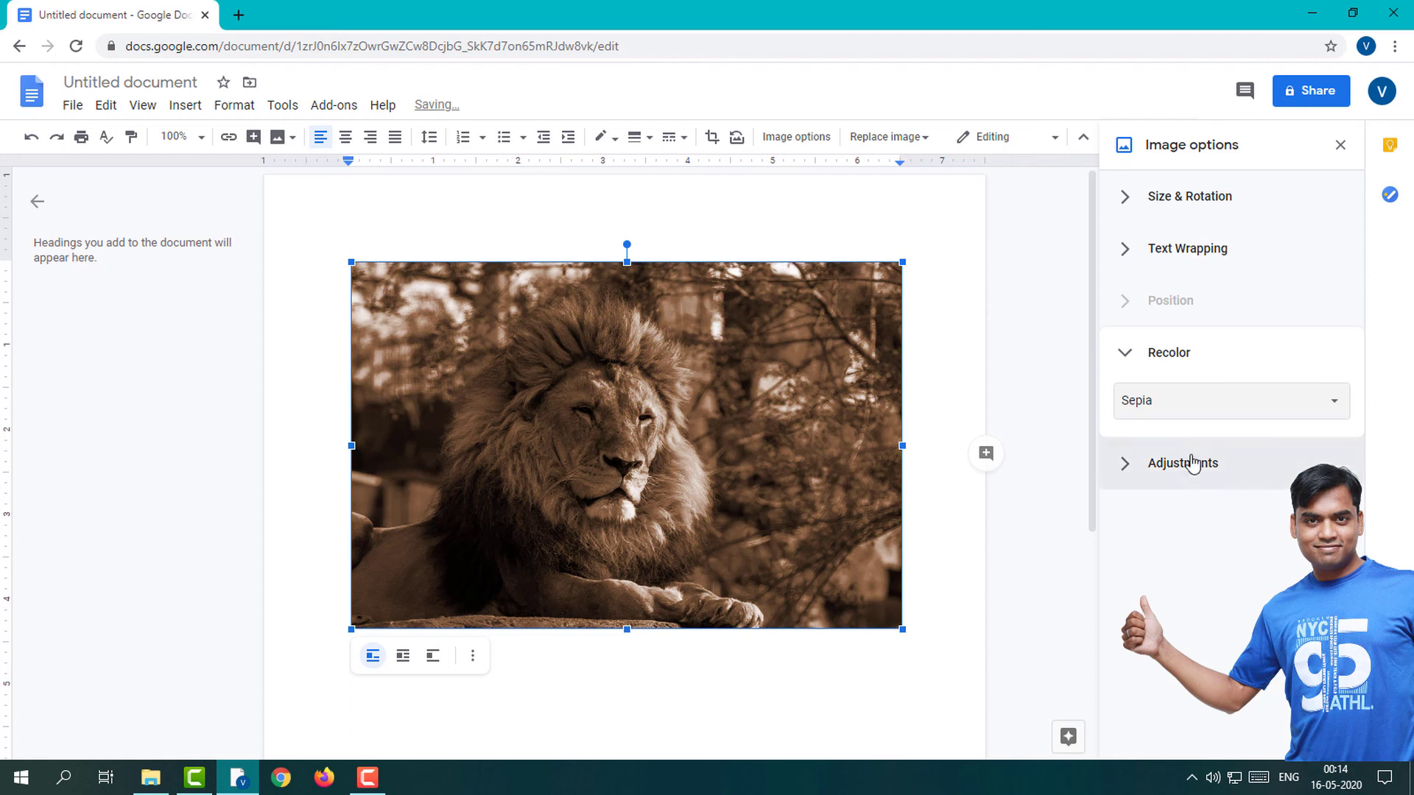
# Step: Preview the orange Light 3 preset, then go back to No recolor
pyautogui.click(1210, 401)
pyautogui.click(1274, 495)
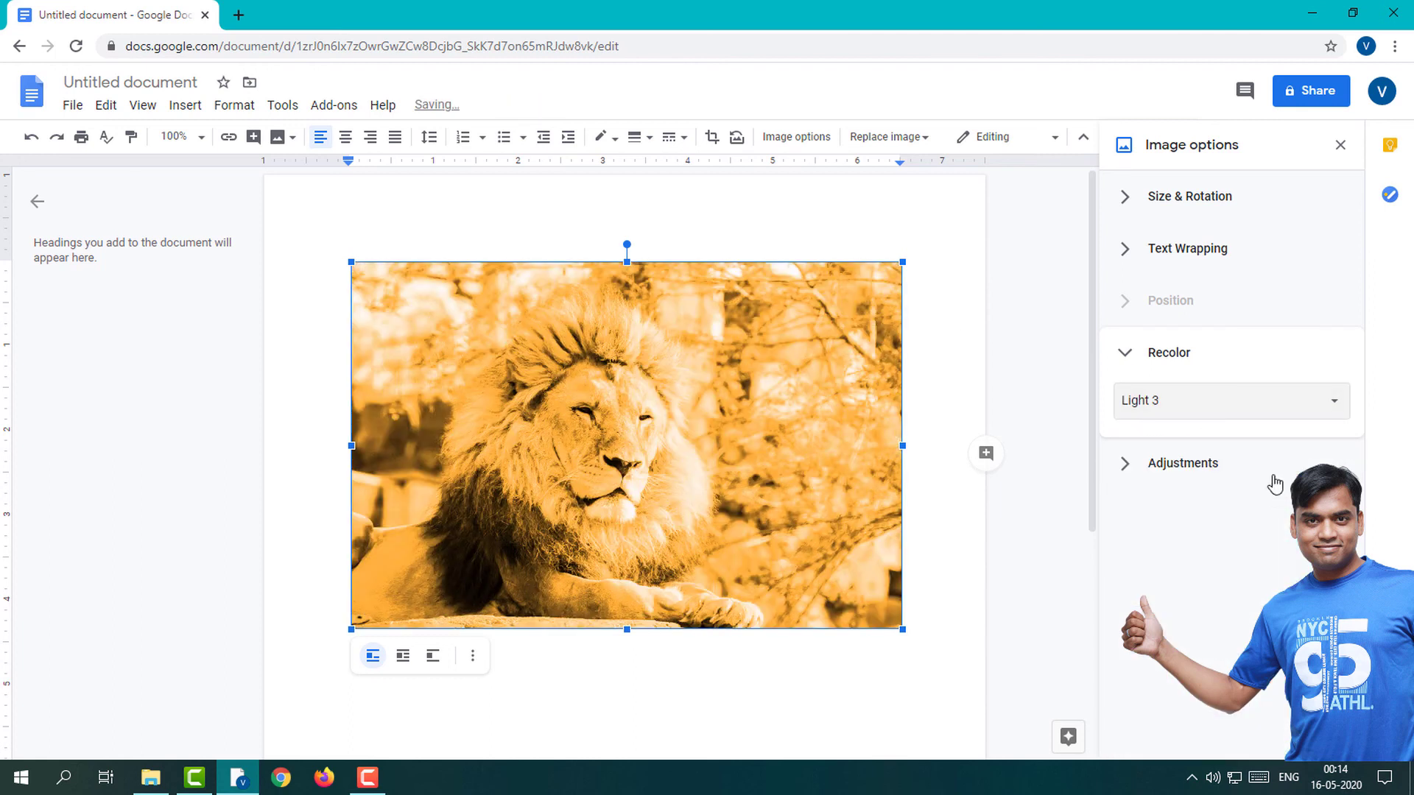
pyautogui.click(1254, 407)
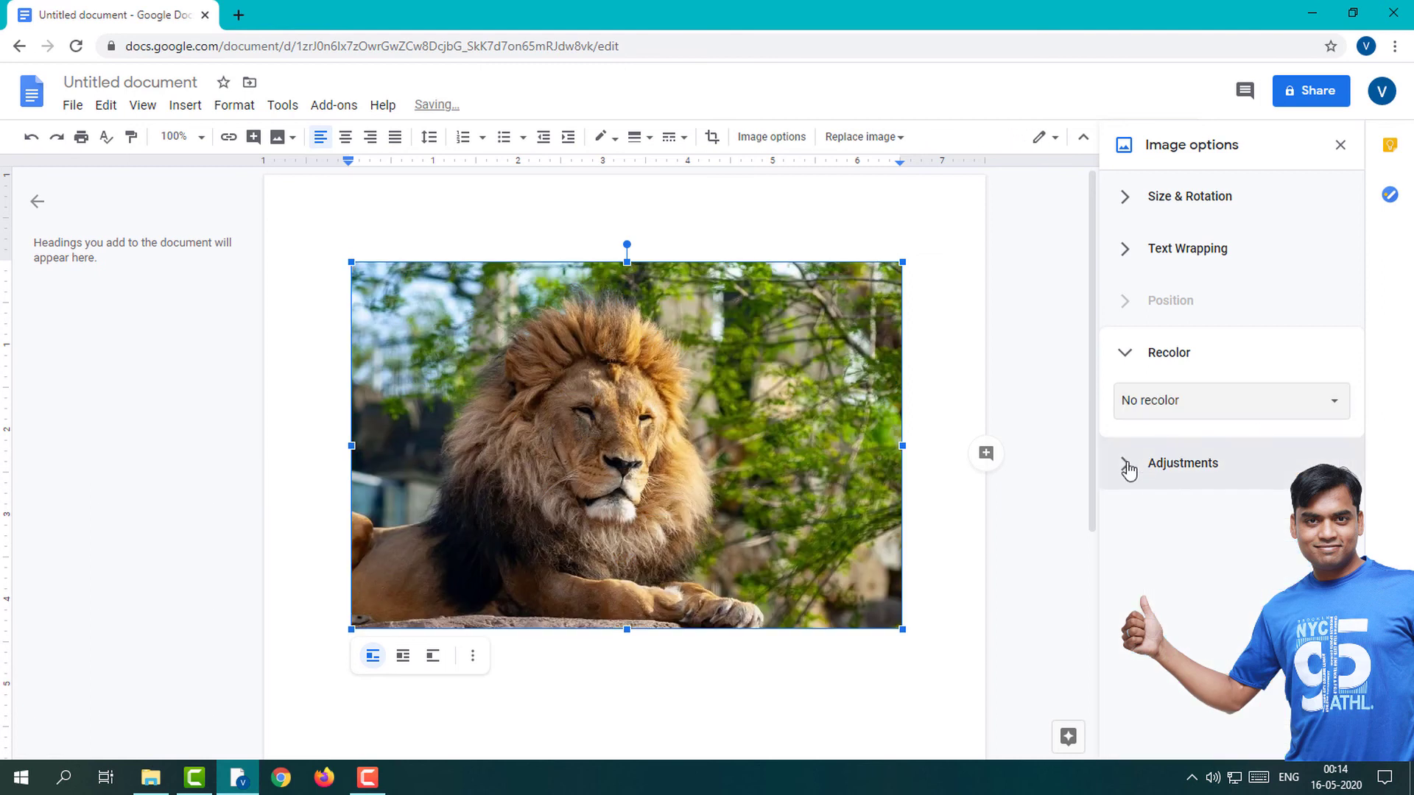
# Step: Nudge brightness up and set contrast to about -10%, keeping transparency at 0%
pyautogui.click(1128, 470)
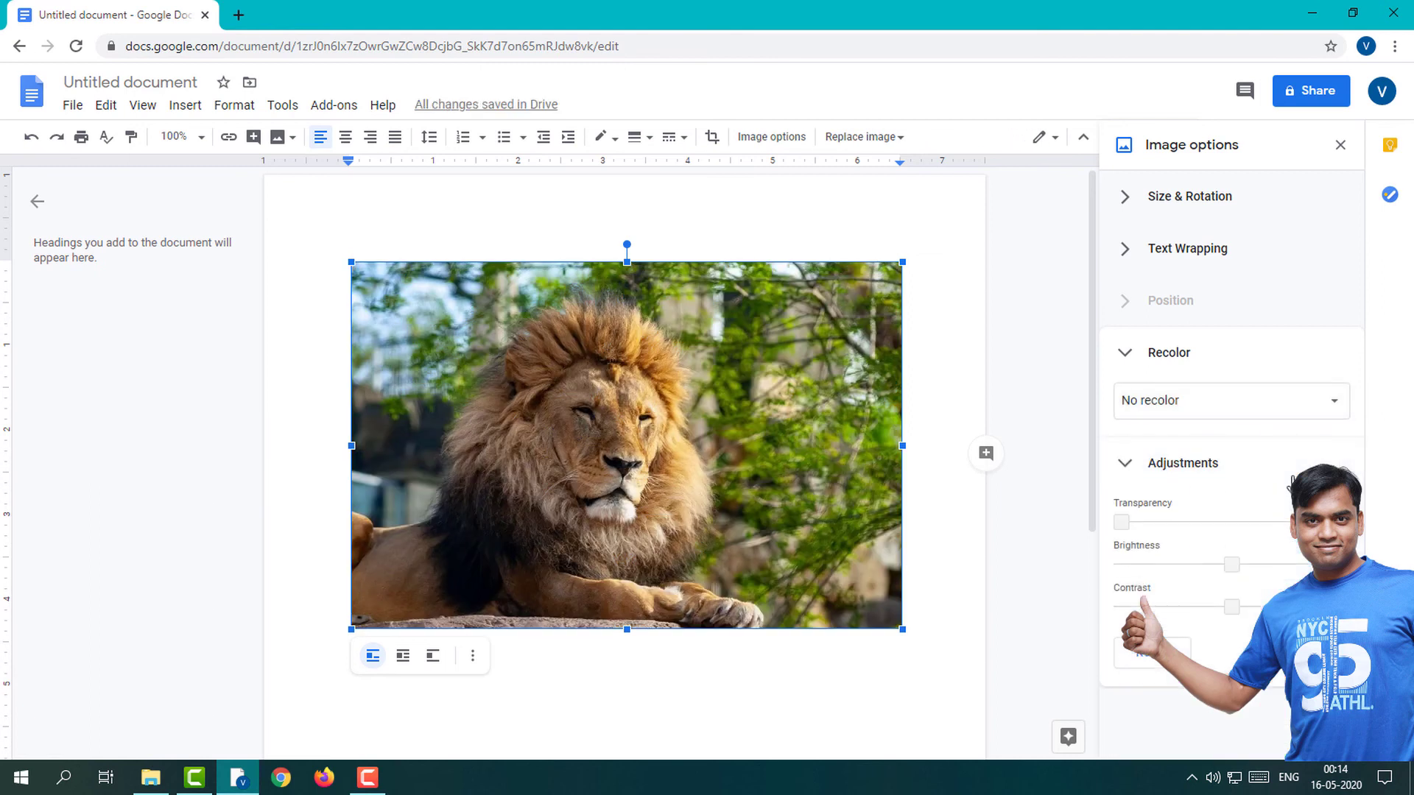
pyautogui.moveTo(1120, 523)
pyautogui.mouseDown()
pyautogui.moveTo(1187, 522)
pyautogui.moveTo(1120, 531)
pyautogui.mouseUp()
pyautogui.moveTo(1232, 565)
pyautogui.mouseDown()
pyautogui.moveTo(1193, 562)
pyautogui.moveTo(1266, 563)
pyautogui.moveTo(1240, 564)
pyautogui.mouseUp()
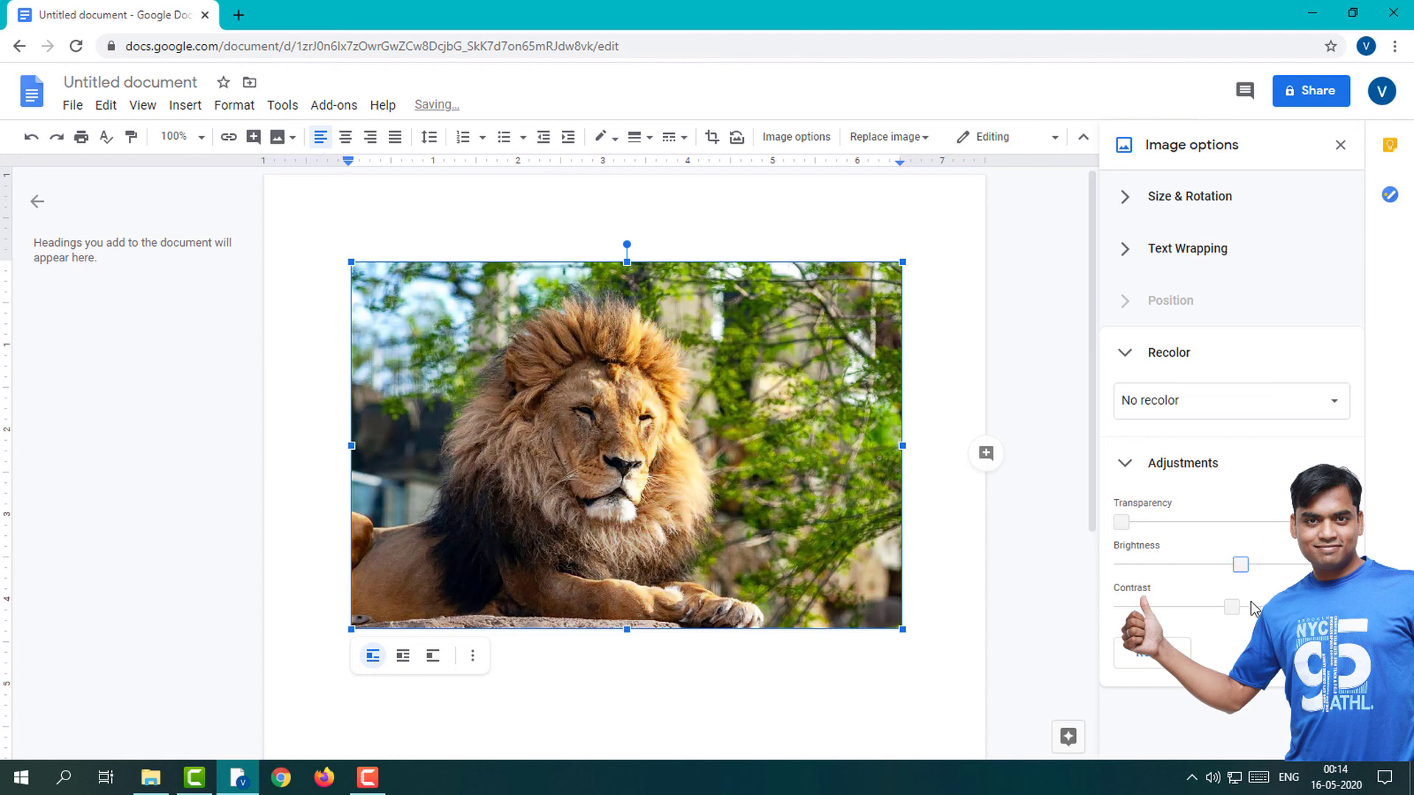
pyautogui.moveTo(1235, 612)
pyautogui.mouseDown()
pyautogui.moveTo(1184, 609)
pyautogui.moveTo(1237, 610)
pyautogui.moveTo(1222, 609)
pyautogui.mouseUp()
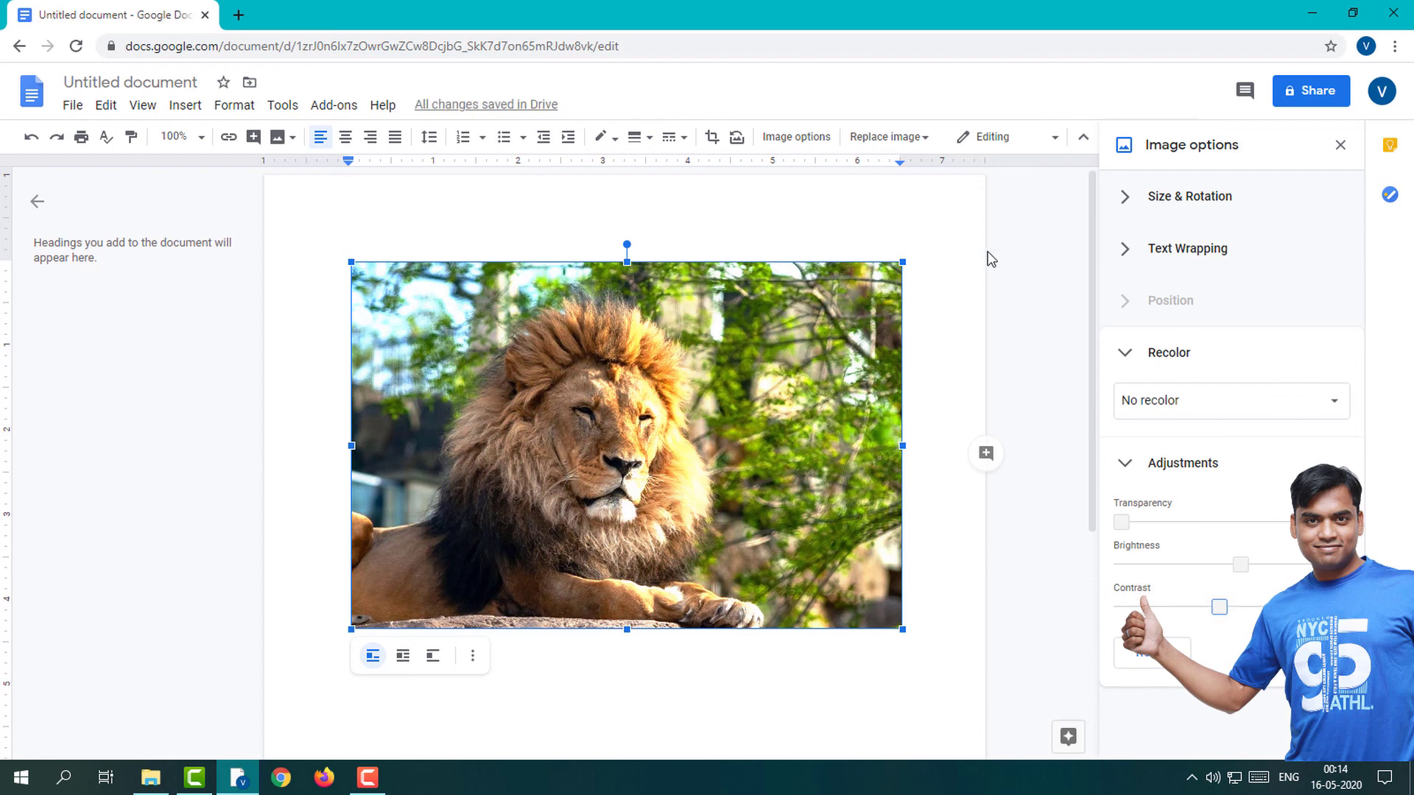